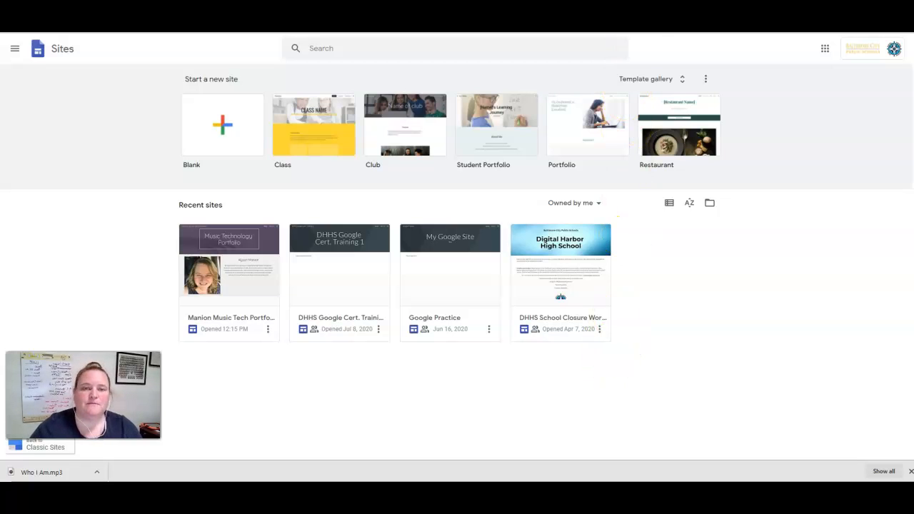
Check the uploaded Who I Am.mp3 in Drive, then open the Music Technology Portfolio site for editing.
key("ctrl+Tab")
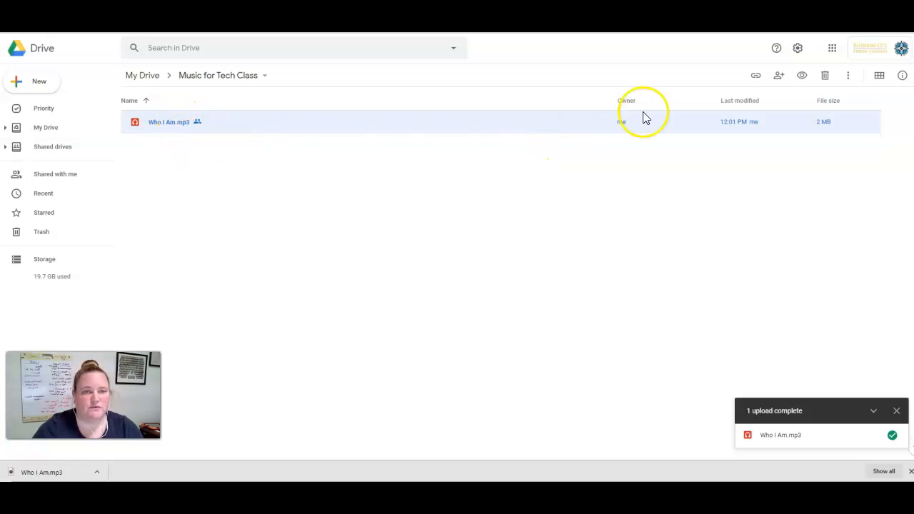
key("ctrl+Tab")
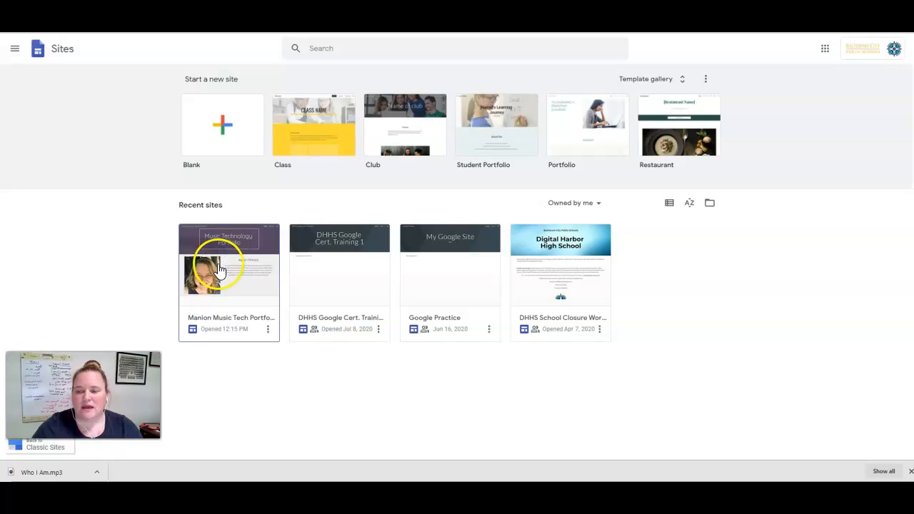
left_click(240, 254)
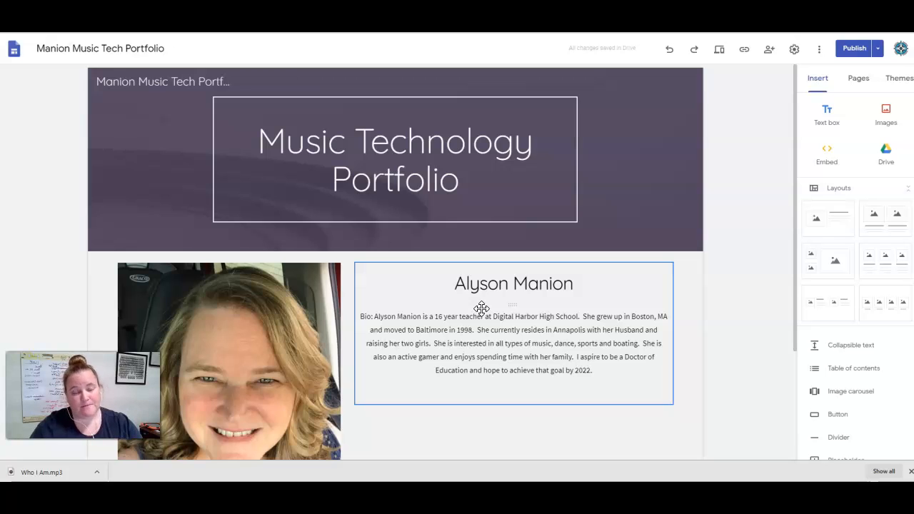
left_click(478, 291)
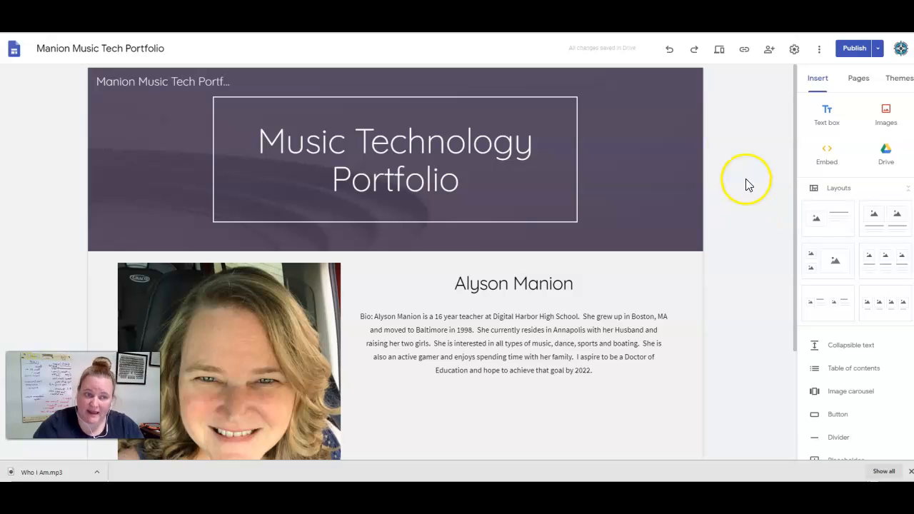
Add a new site page named Who I Am.
left_click(853, 86)
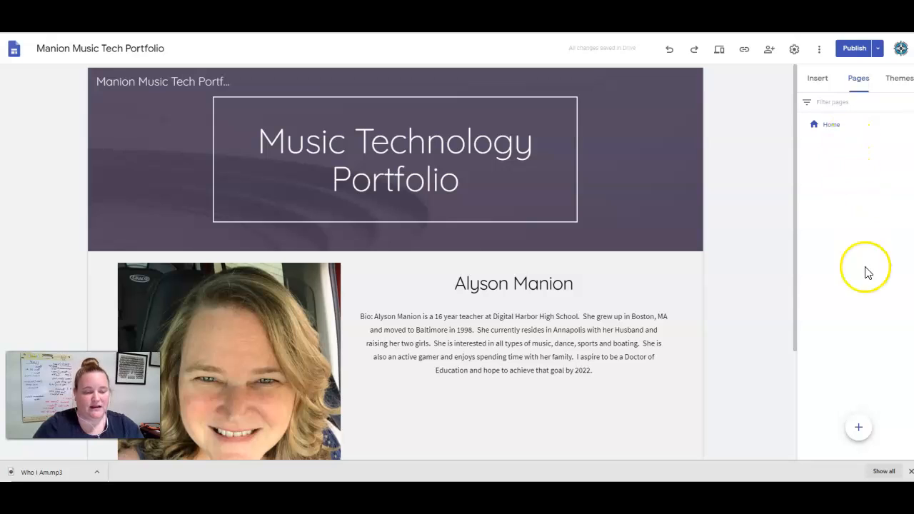
mouse_move(862, 429)
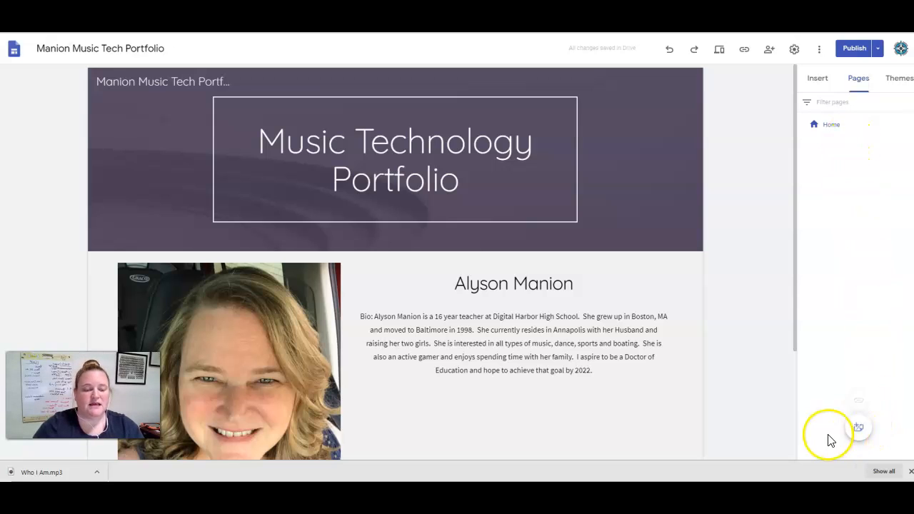
left_click(861, 428)
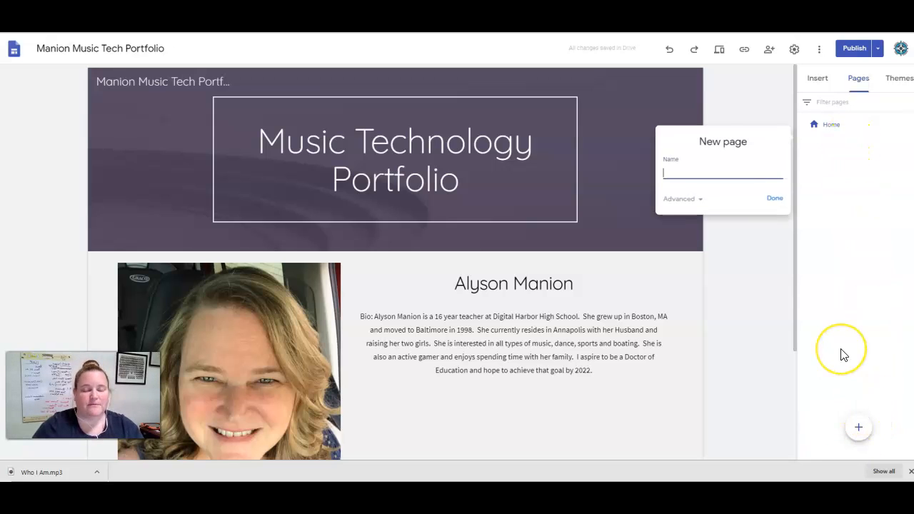
type("Who I Am")
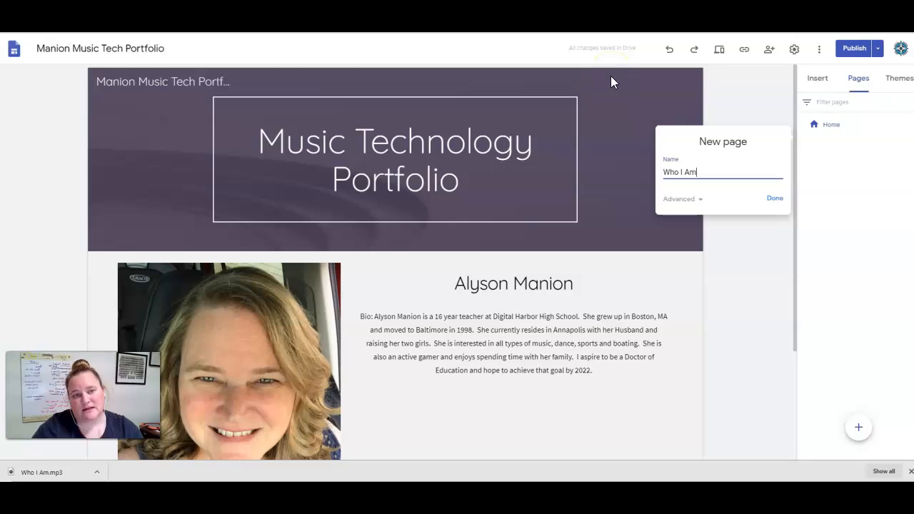
left_click(773, 201)
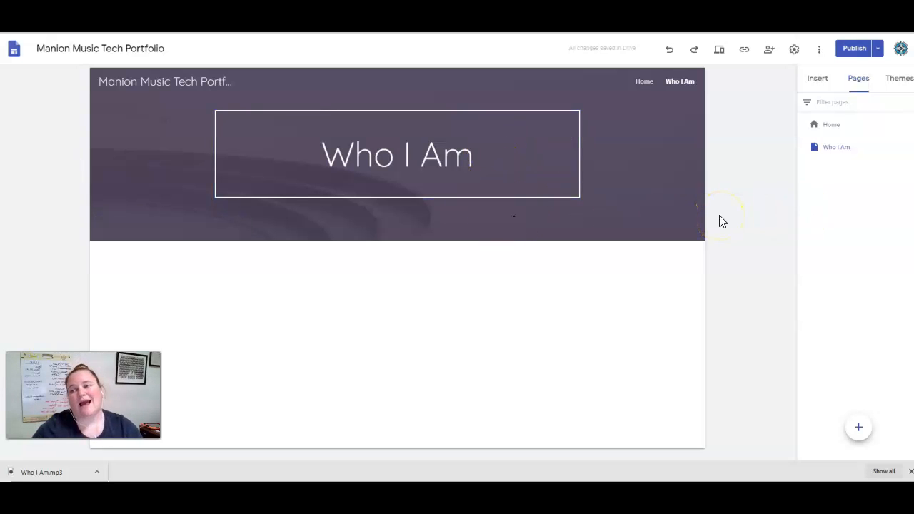
Insert a text box on the Who I Am page reading 'Project Title: Who I Am'.
left_click(640, 83)
left_click(684, 82)
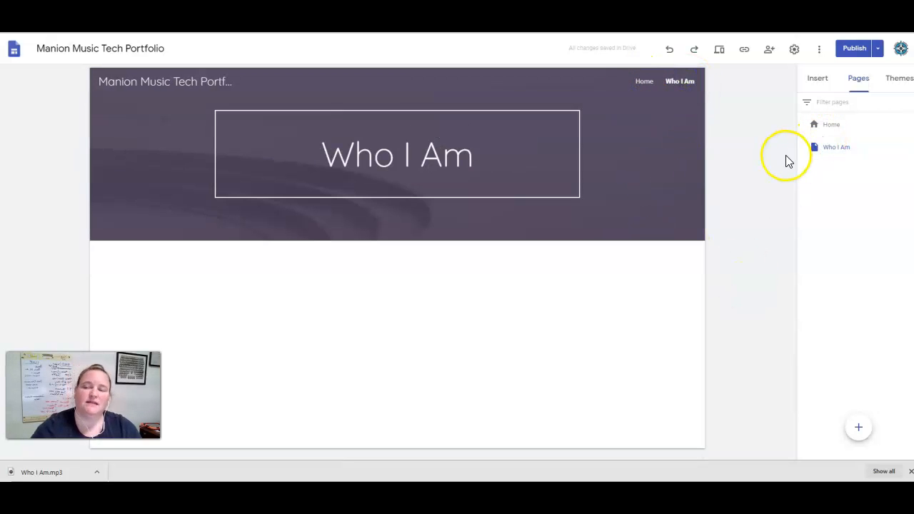
left_click(817, 80)
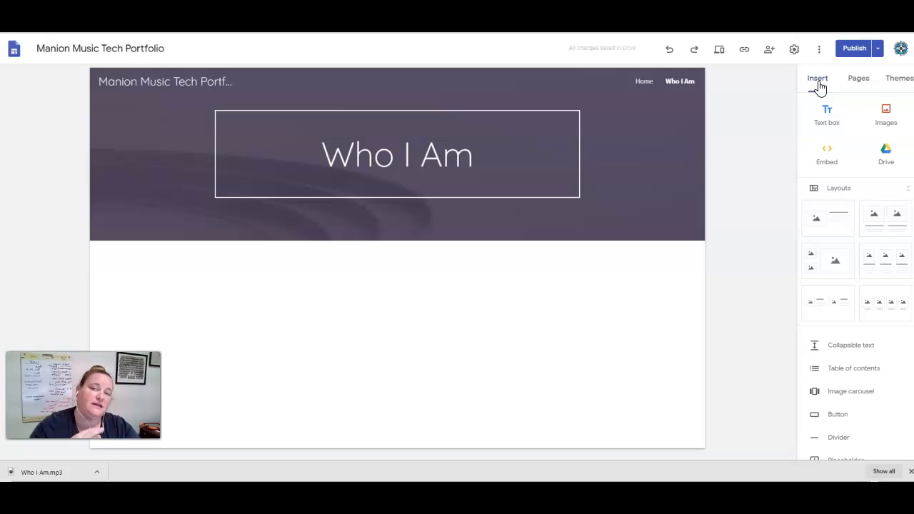
left_click(826, 115)
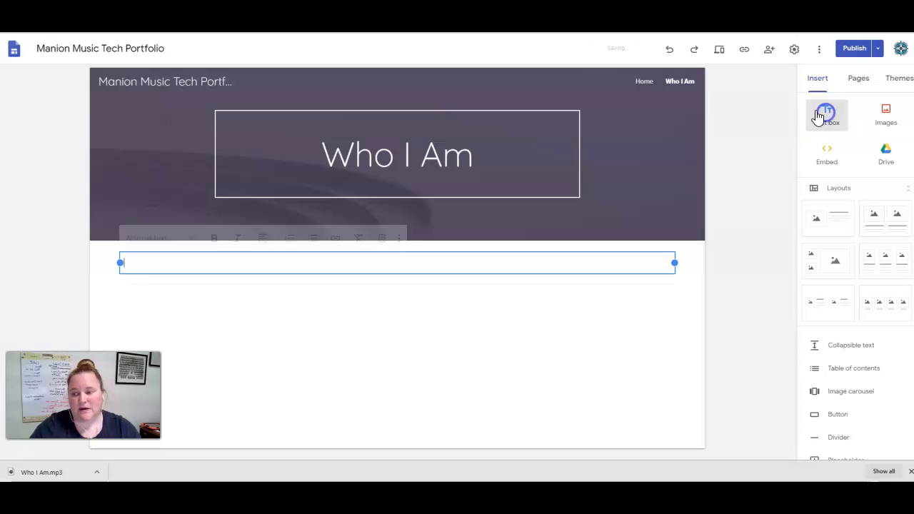
type("Project ")
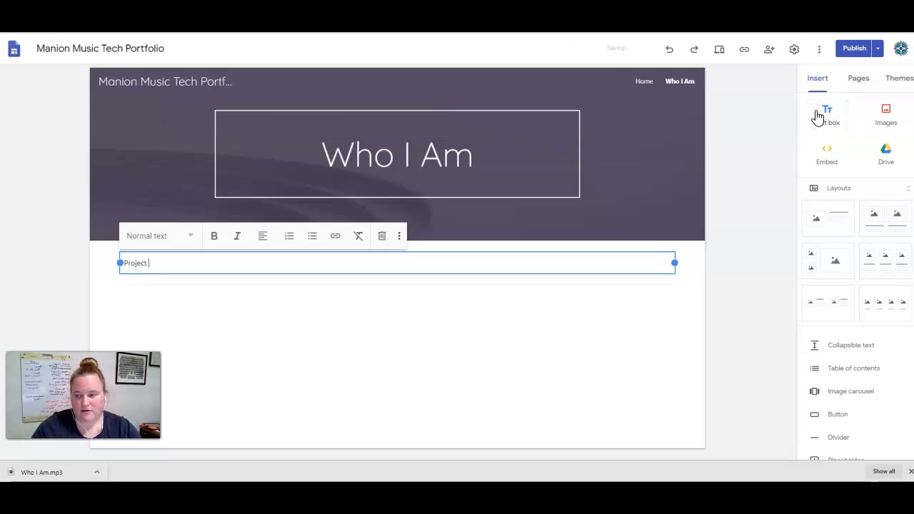
type("Title:  Who I Am")
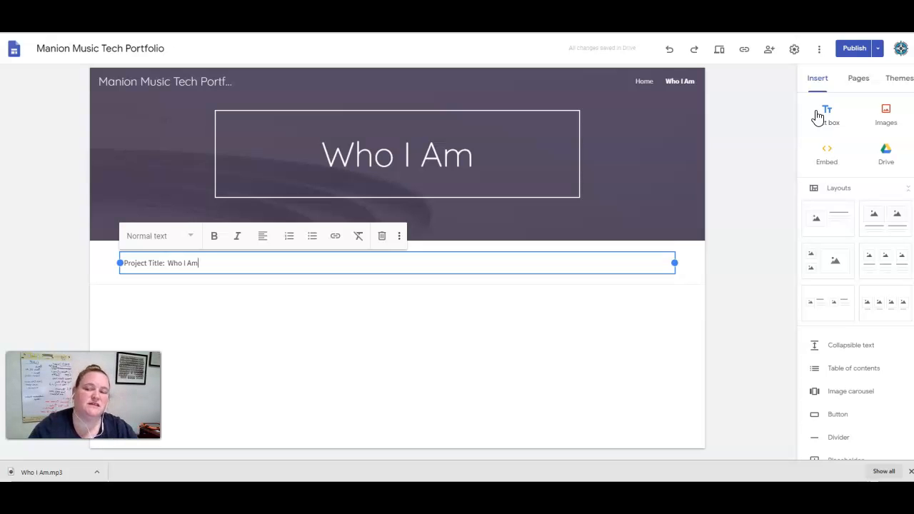
Add a second text box reading 'Description: In this project I created a piece of music that represents me.'.
left_click(764, 231)
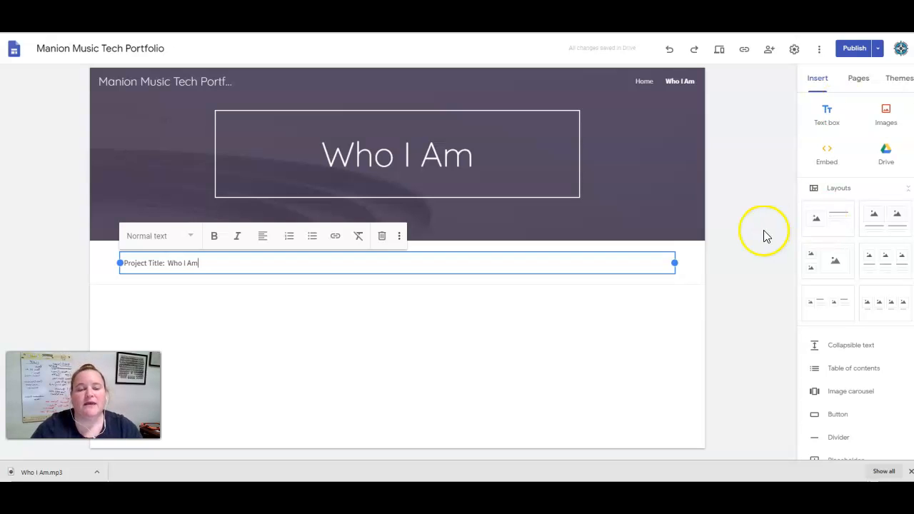
left_click(766, 232)
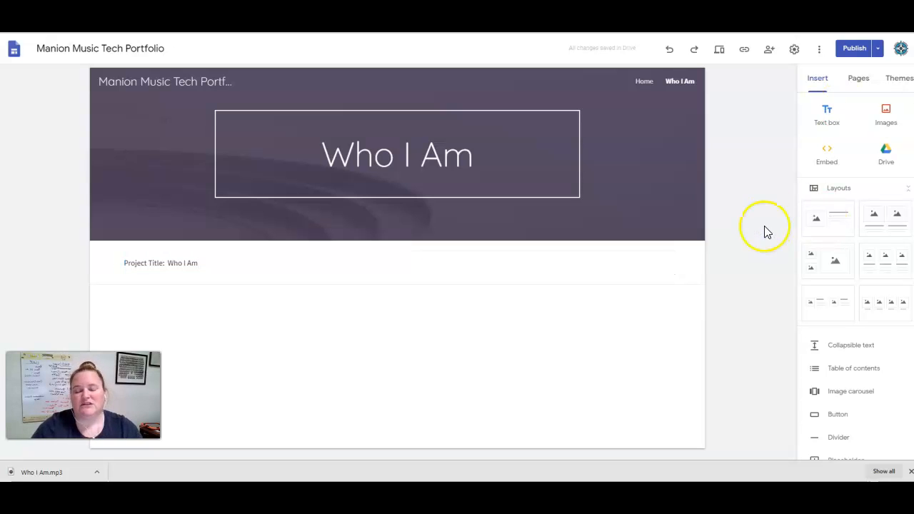
left_click(828, 122)
type("Description:")
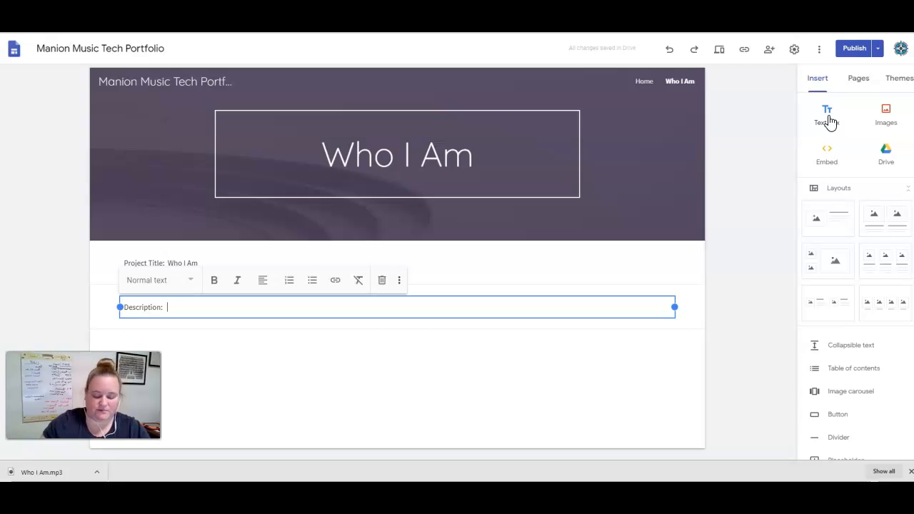
type("In this porje")
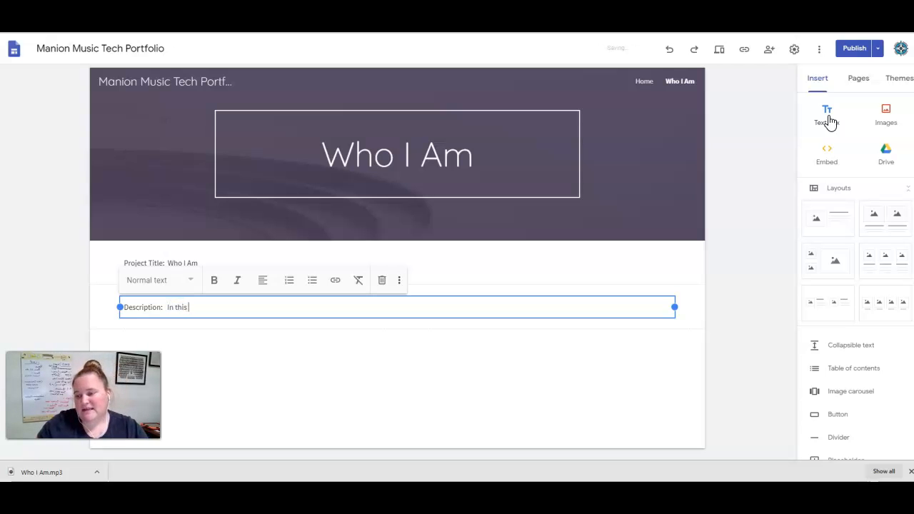
key("BackSpace")
key("BackSpace")
key("BackSpace")
key("BackSpace")
key("BackSpace")
type("project")
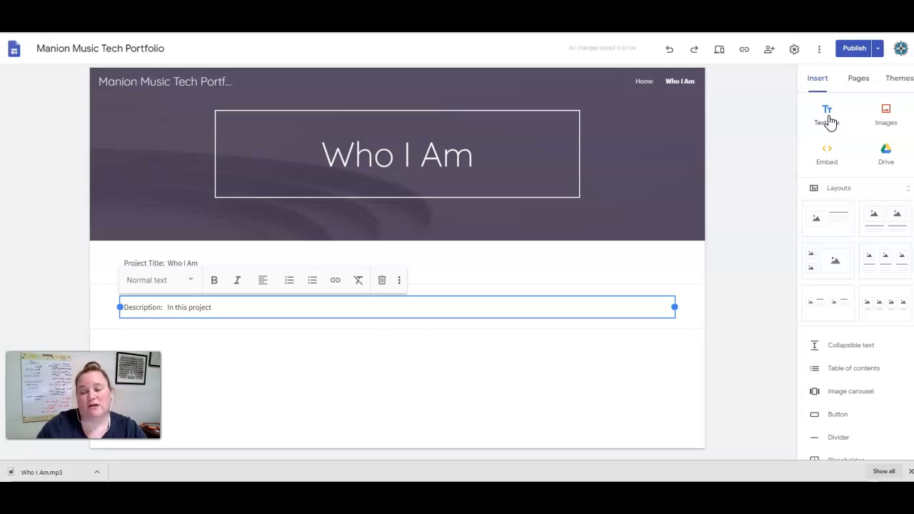
type("I ")
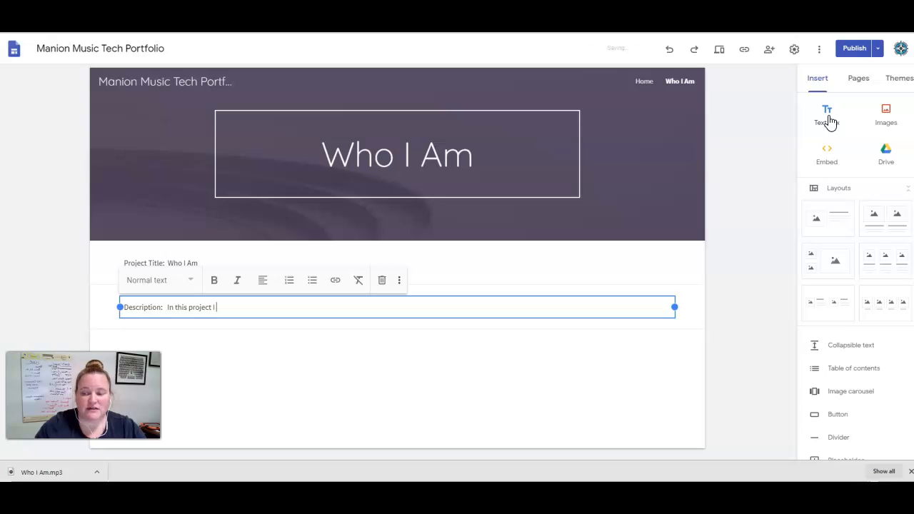
type("created a piece o")
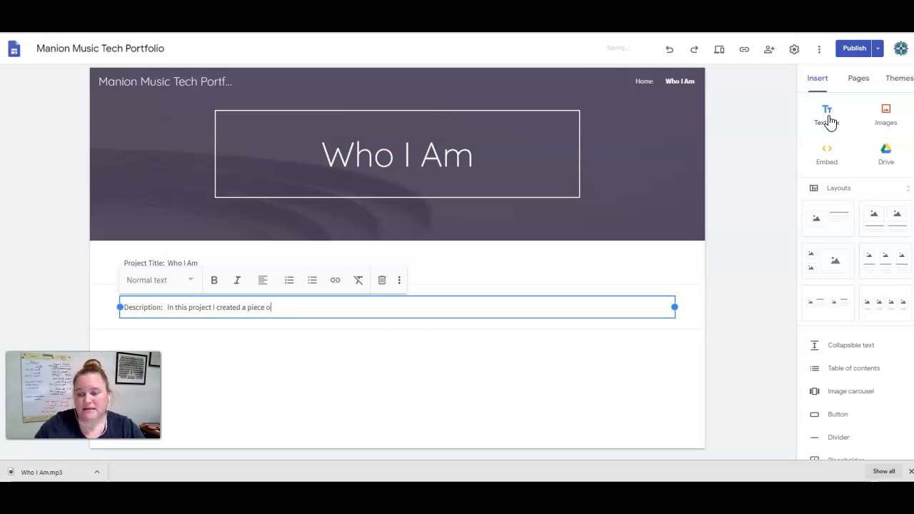
type("f music that represe")
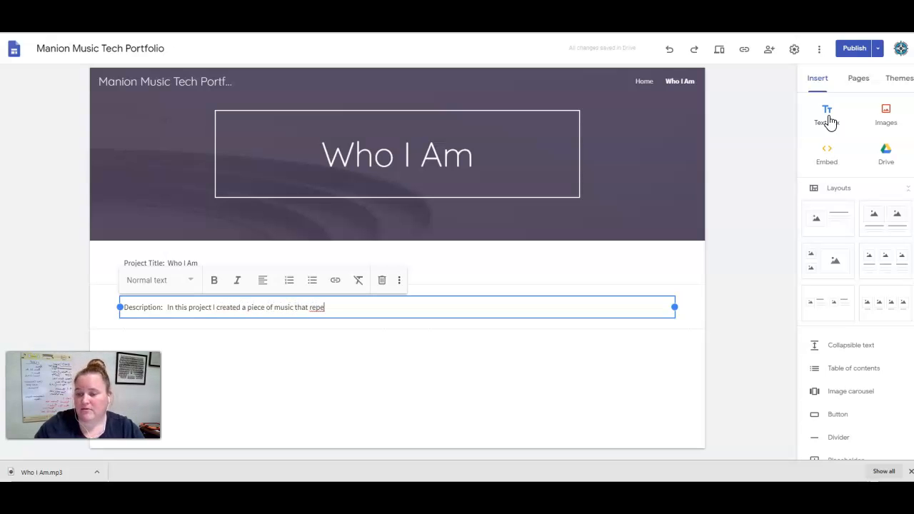
type("nts me.")
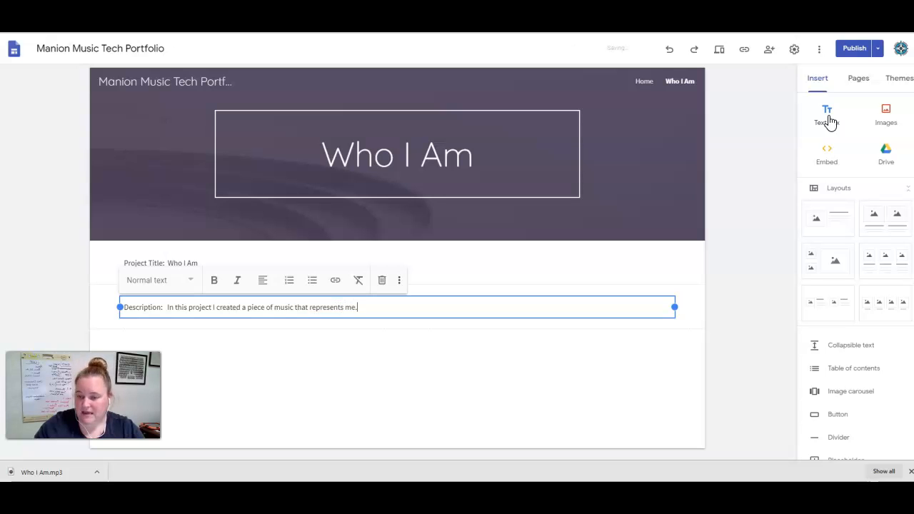
type("  I used a ")
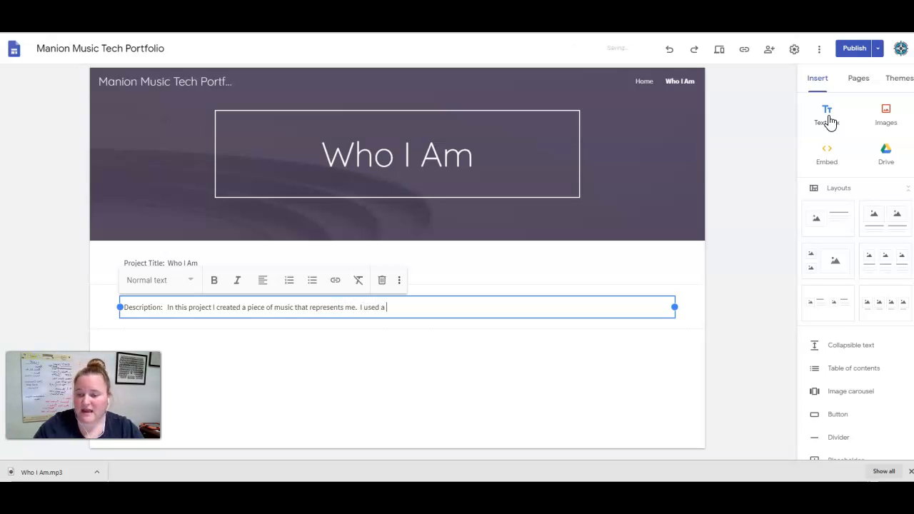
type("variety of so")
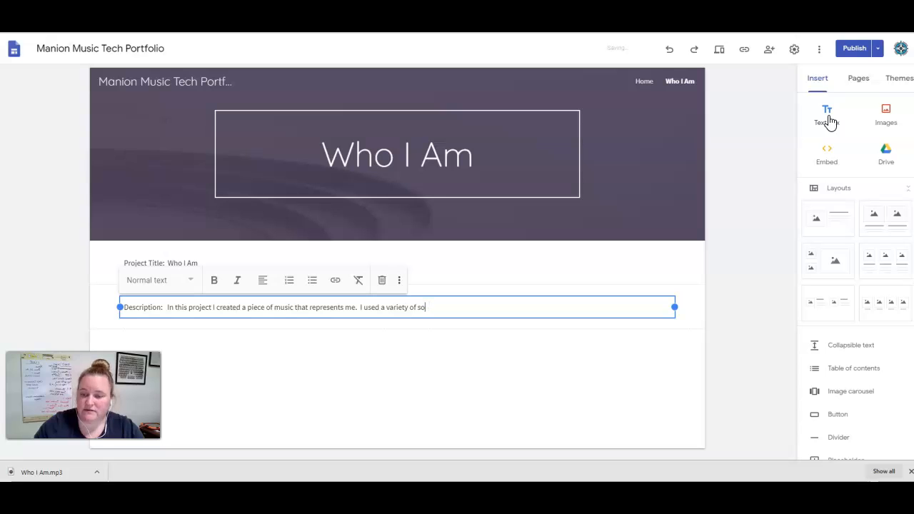
type("unds because I a")
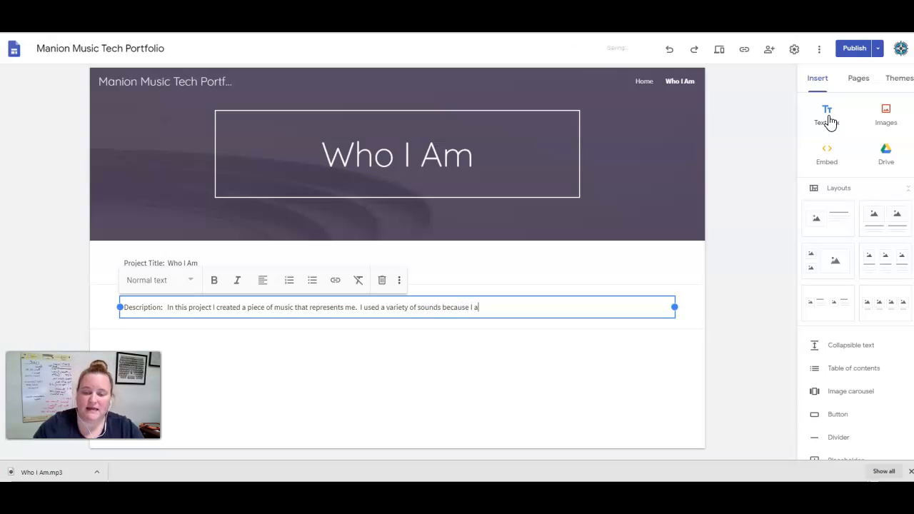
type("m unique i")
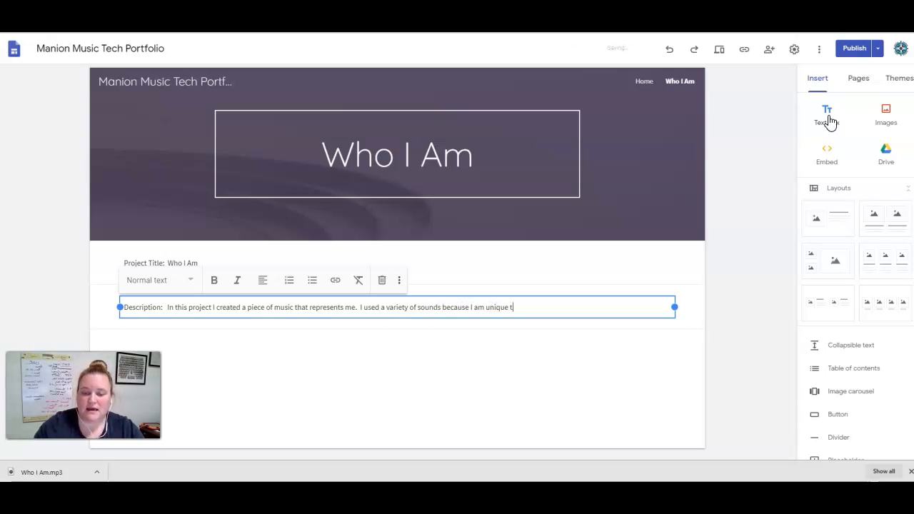
type("n that I have a")
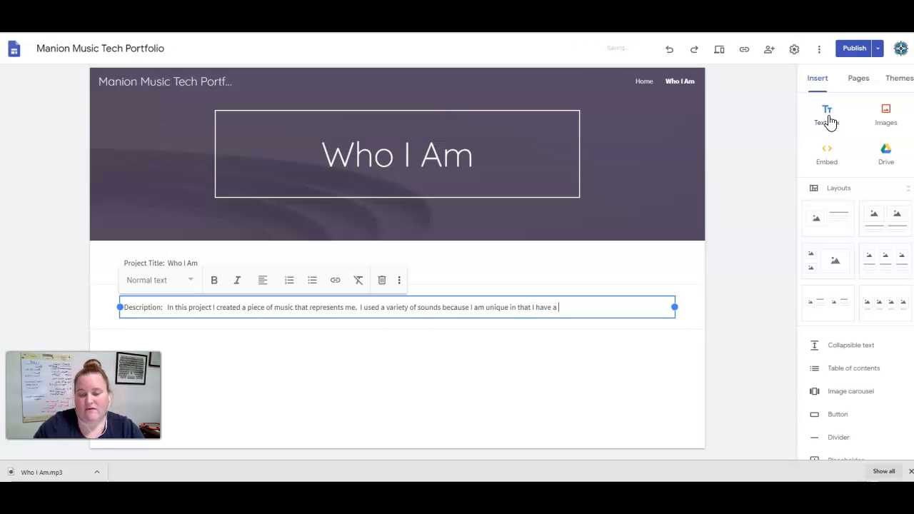
type(" variety of inst")
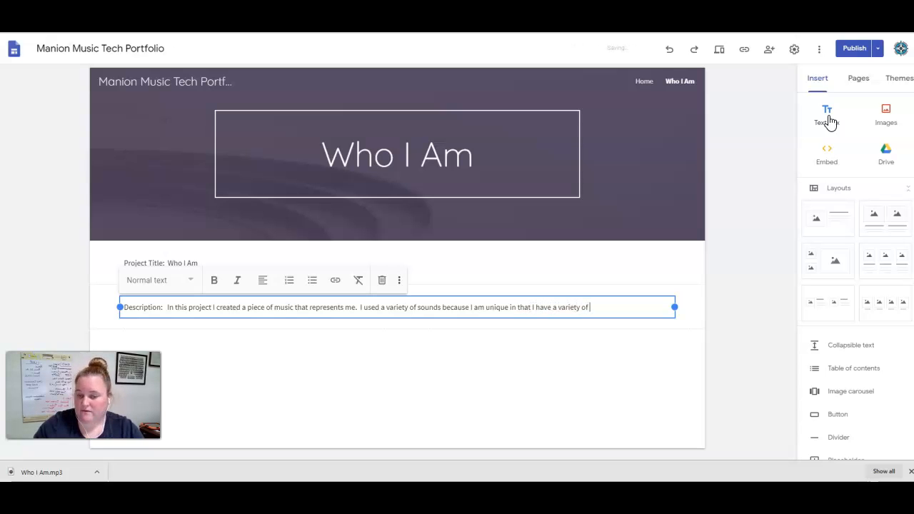
Continue the description with 'I used a variety of sounds because I am unique in that I have a variety of interests.', fixing the misspelling.
type("s.")
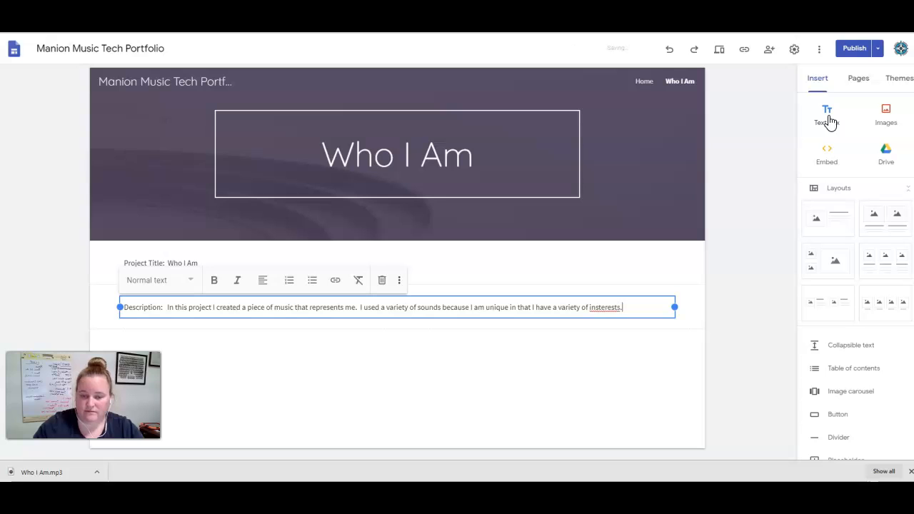
right_click(606, 307)
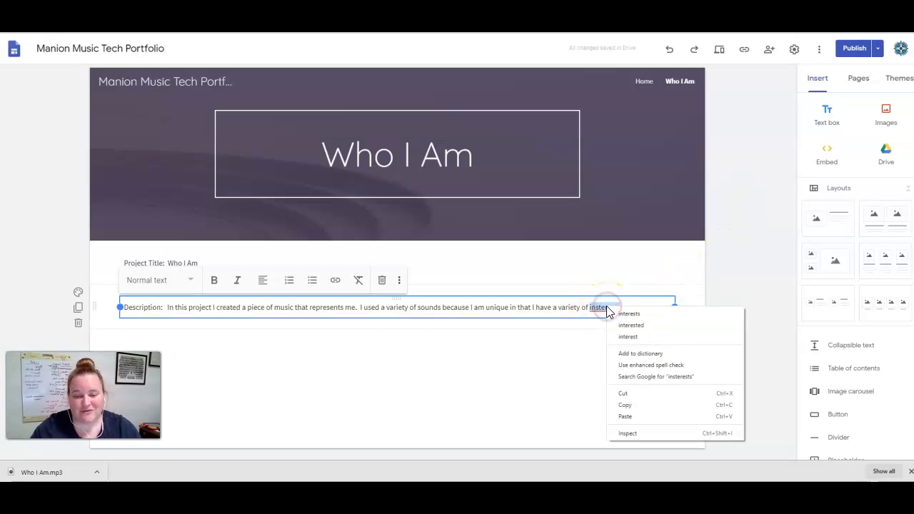
left_click(629, 314)
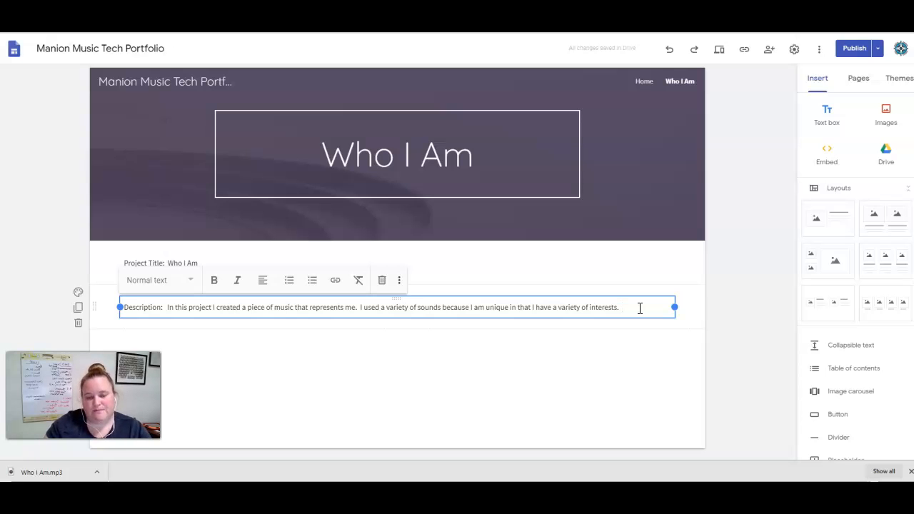
Continue the description with 'I decided to use a marimba because', correcting the spelling of marimba.
type("I decided t")
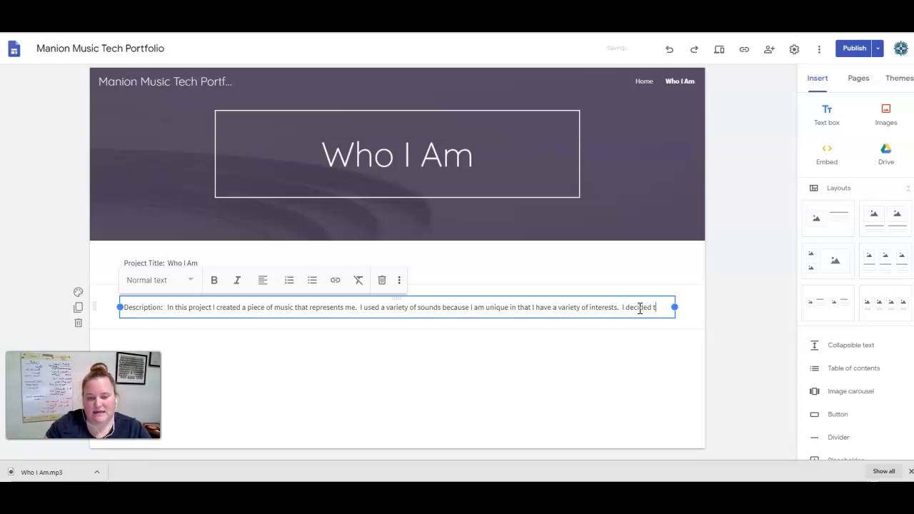
type("o use a marimab")
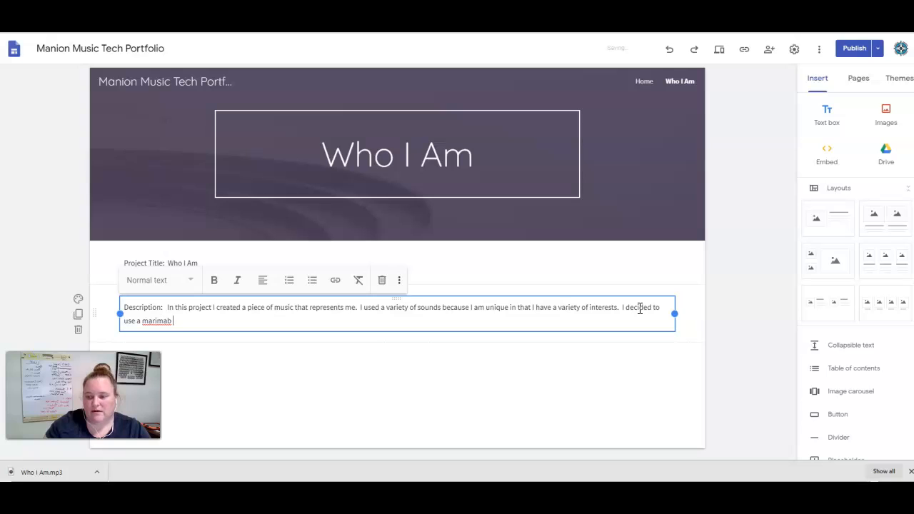
type("beca")
key("BackSpace")
key("BackSpace")
key("BackSpace")
key("BackSpace")
key("BackSpace")
key("BackSpace")
key("BackSpace")
type("be")
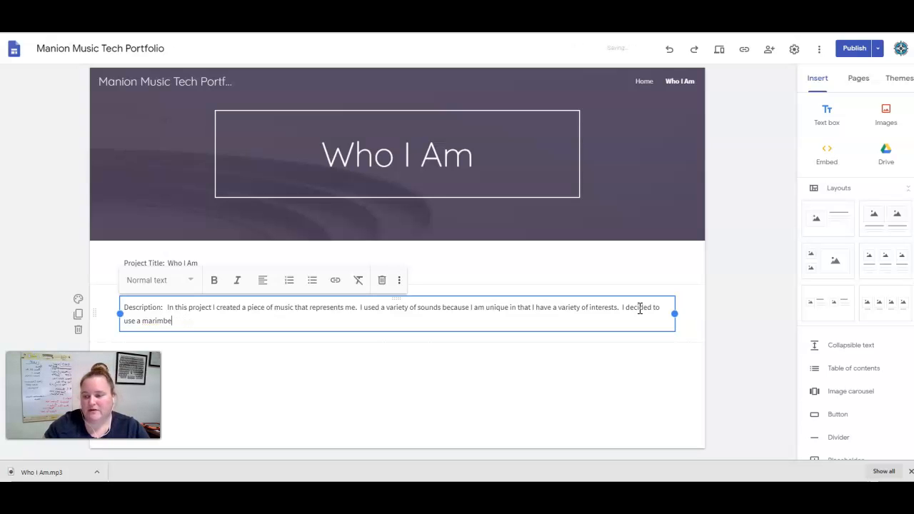
key("BackSpace")
key("BackSpace")
key("BackSpace")
type("mba because")
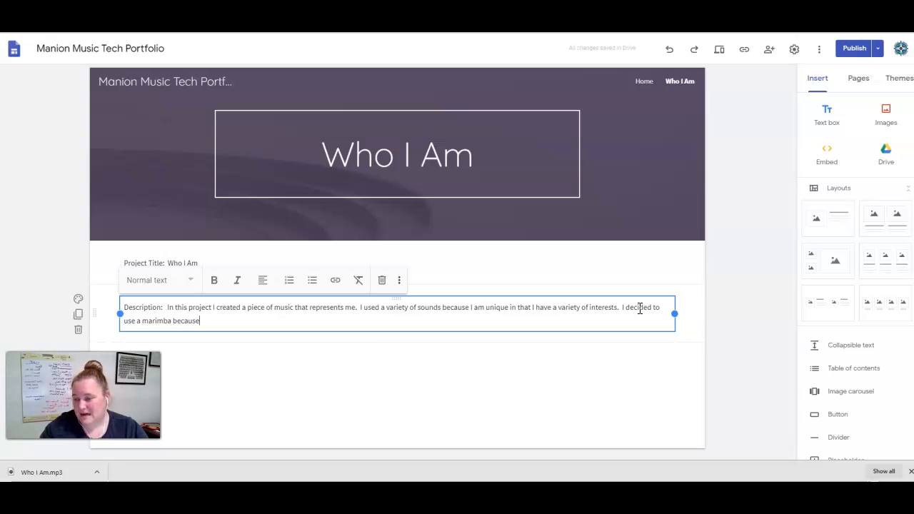
type(" the soft")
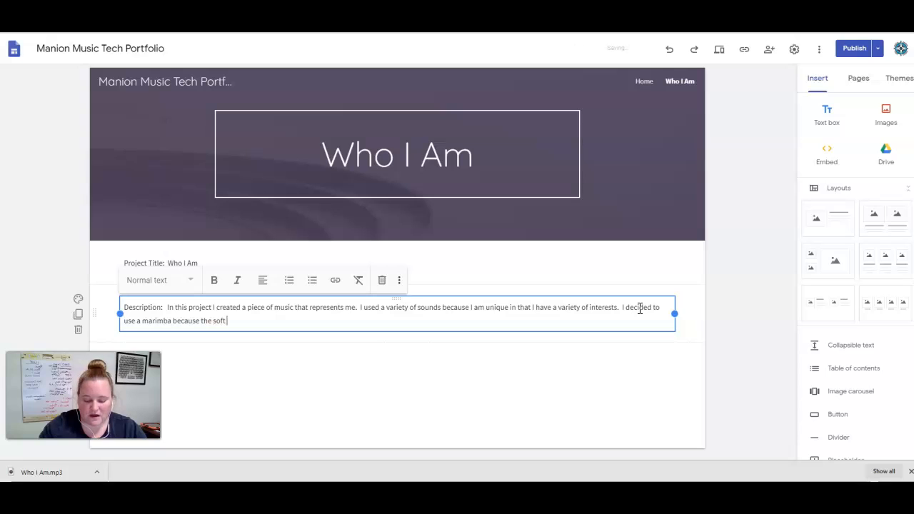
type(" but direct sound is ")
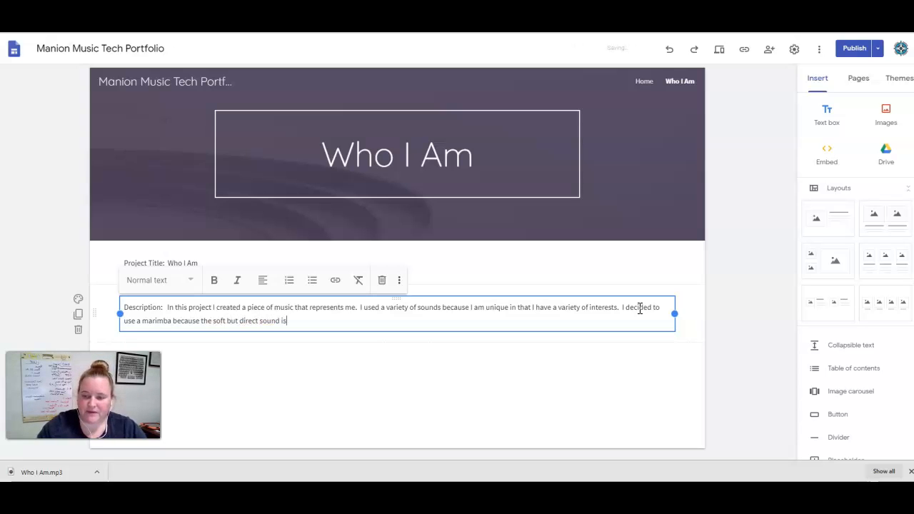
type("a")
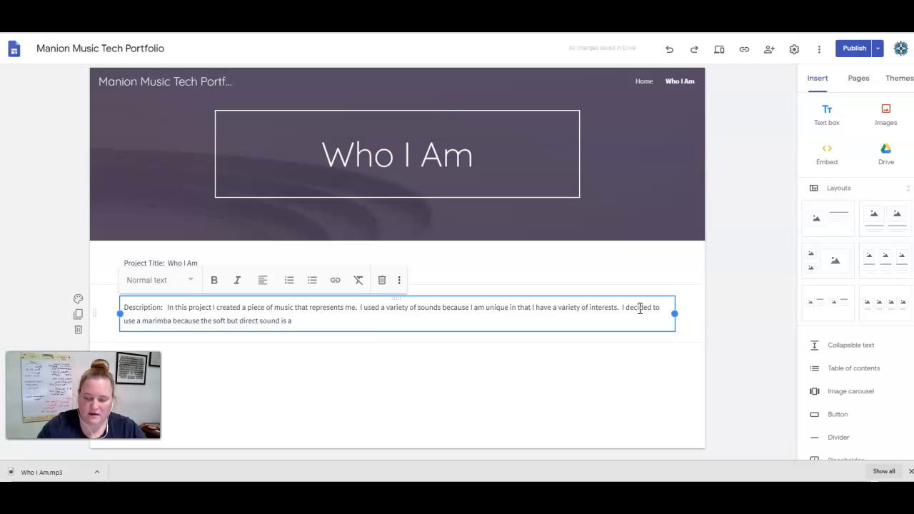
type(" part")
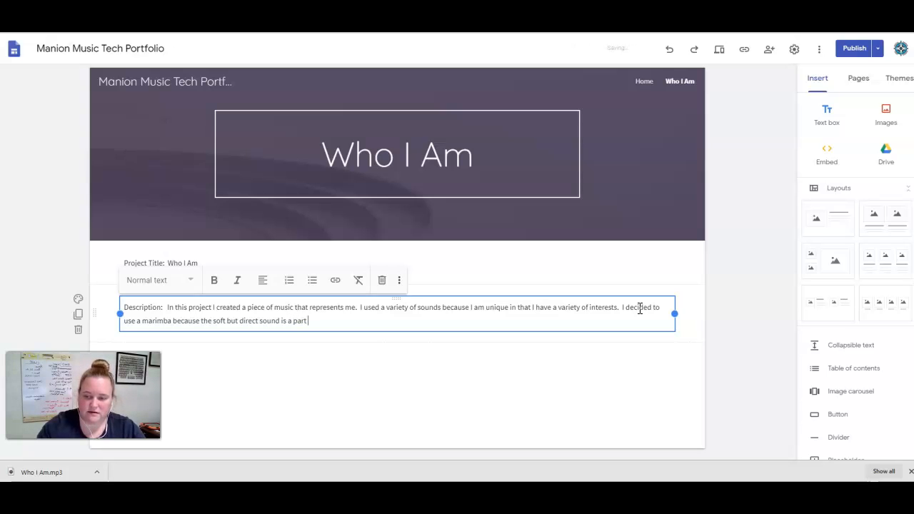
type(" of my personali")
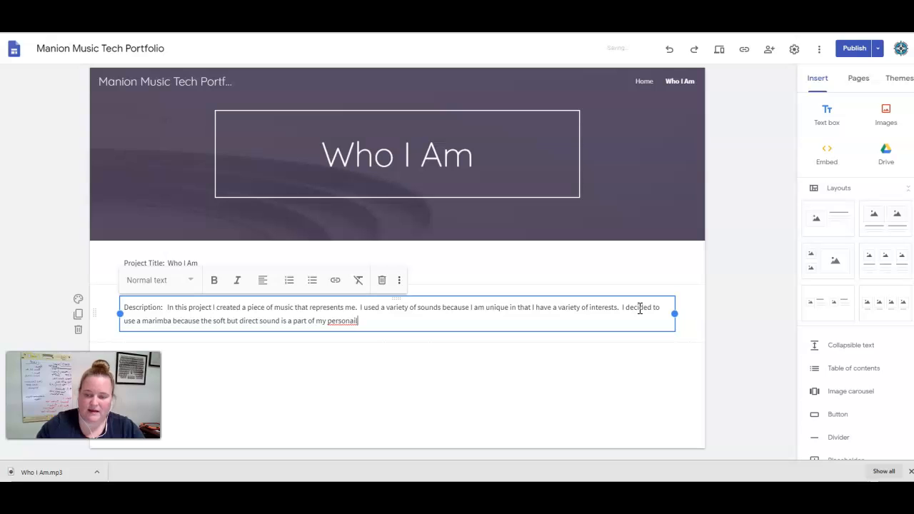
Add 'the soft but direct sound is a part of my personality' to the description, fixing the misspelled word.
key("BackSpace")
key("BackSpace")
key("BackSpace")
key("BackSpace")
type("lity")
right_click(349, 326)
left_click(365, 332)
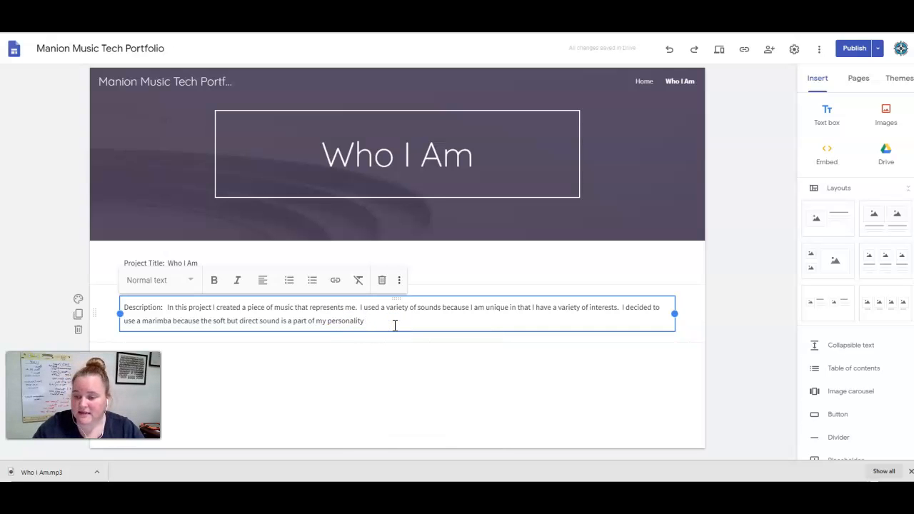
Finish the description with 'in that I like to get to the point but I also care a great deal about people and their reactions.'.
type("in that I a")
type("ike to get to the poin")
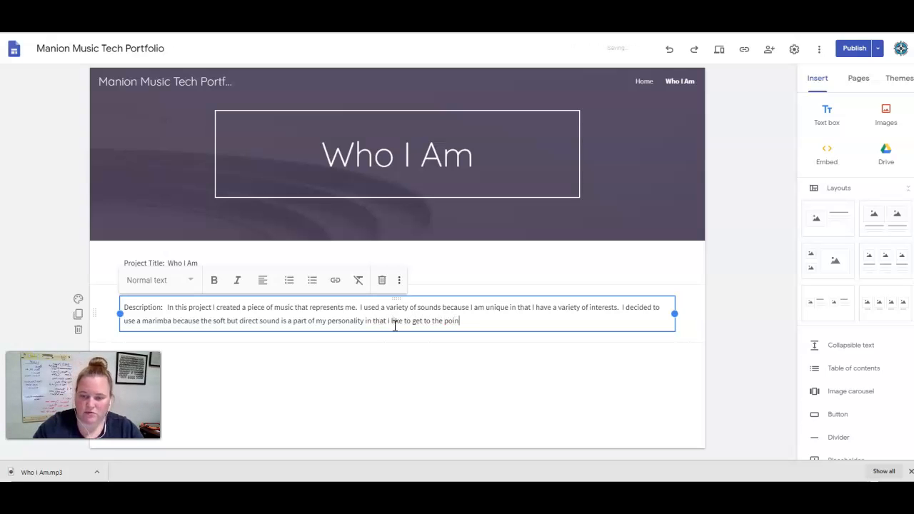
type("t but I also")
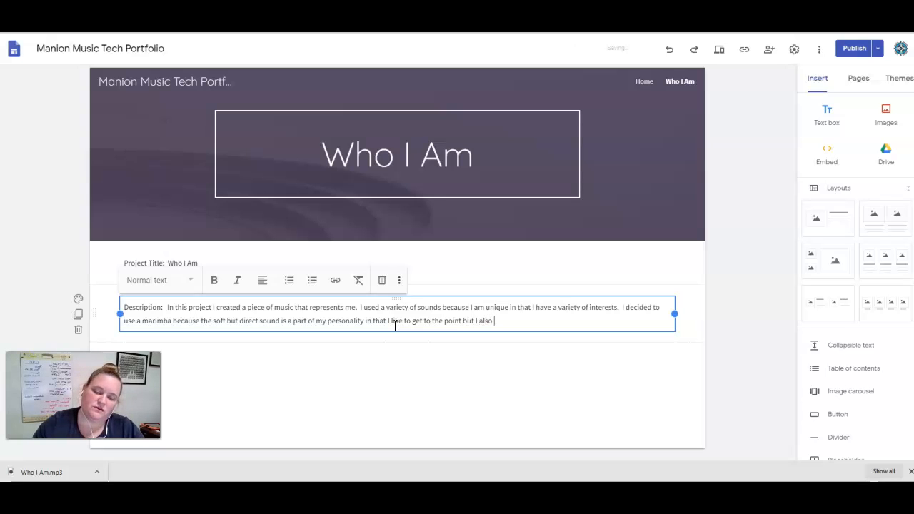
type(" care")
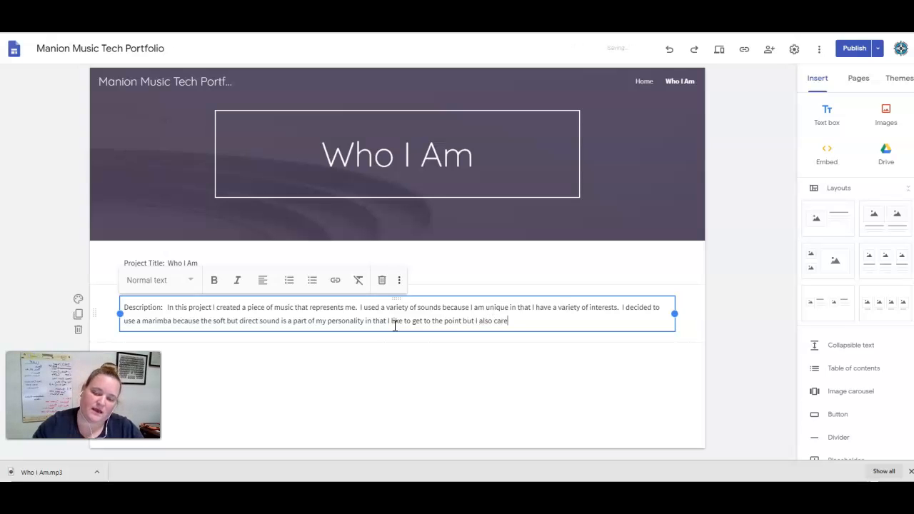
type(" a great deal abo")
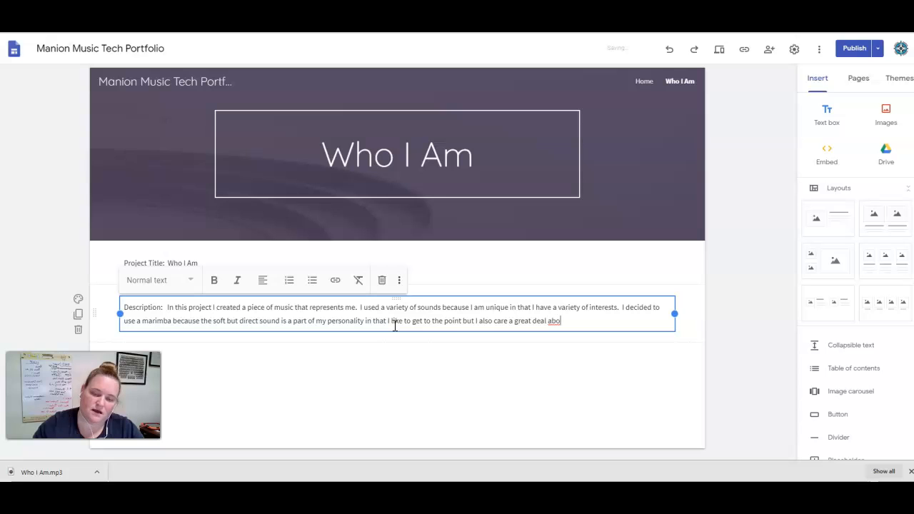
type("ut people and their rec")
type("ctions.")
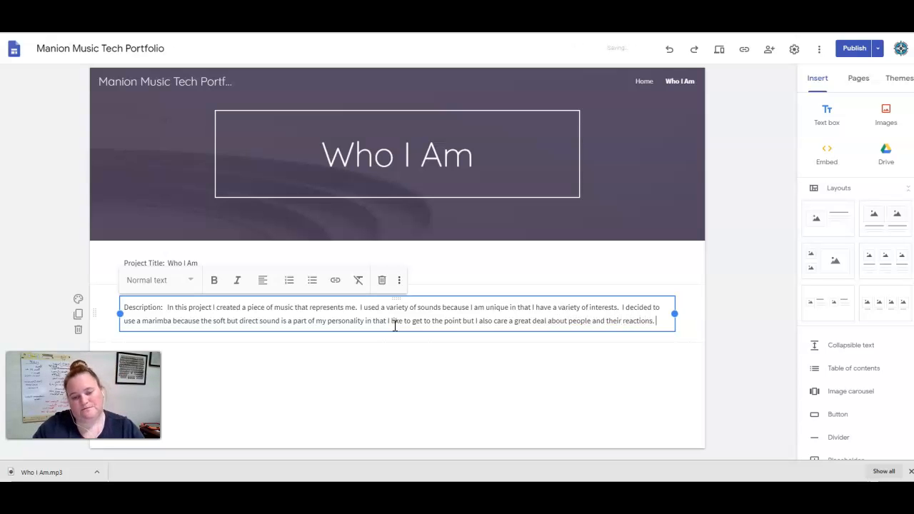
left_click(374, 375)
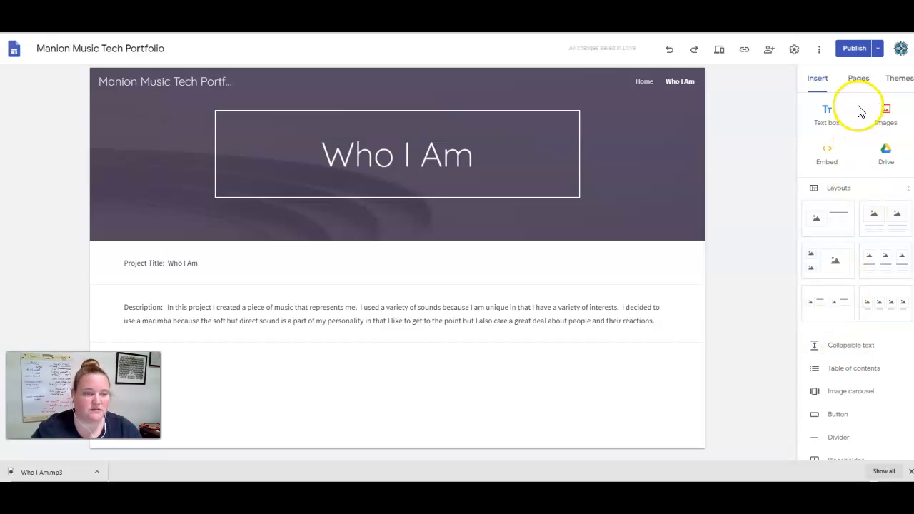
Start inserting a button on the page and name it 'A Variety of Sunshine'.
scroll(851, 344, "down", 1)
scroll(851, 345, "down", 3)
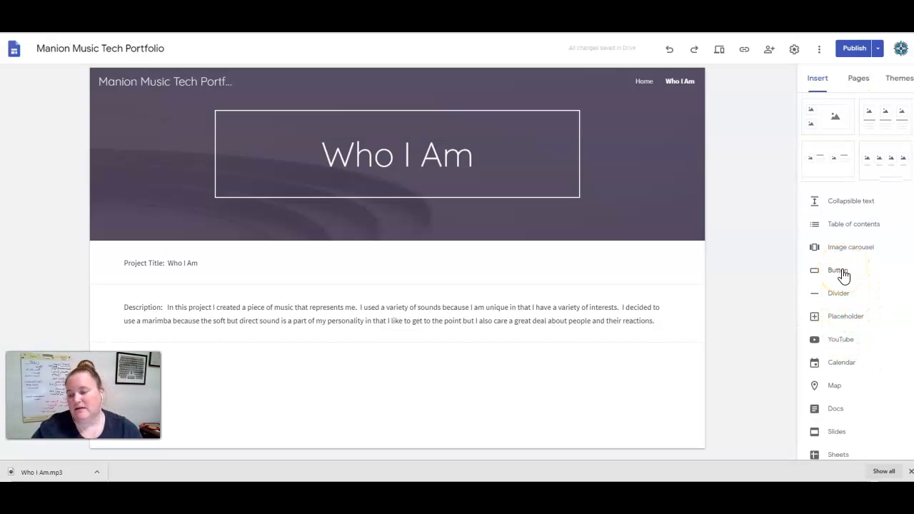
left_click(837, 270)
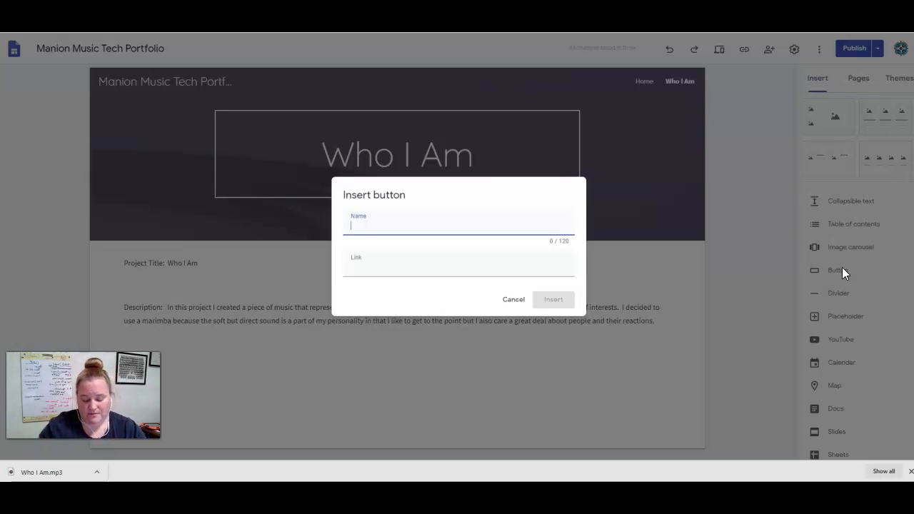
type("Varity of")
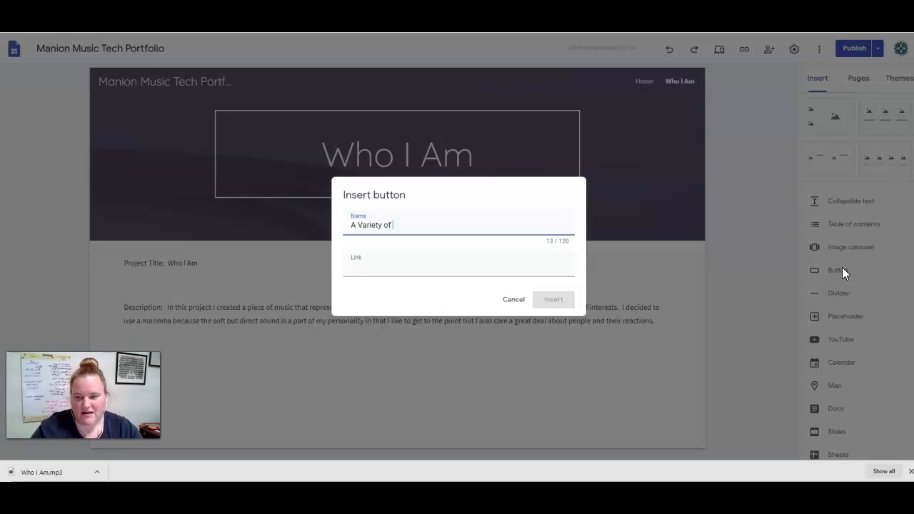
type("ne")
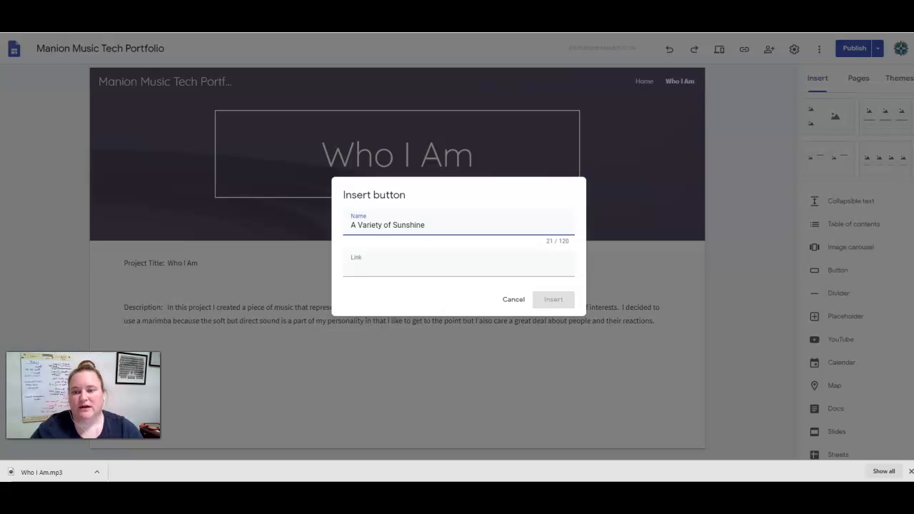
In Drive, copy the shareable link of Who I Am.mp3 in the Music for Tech Class folder.
key("ctrl+Tab")
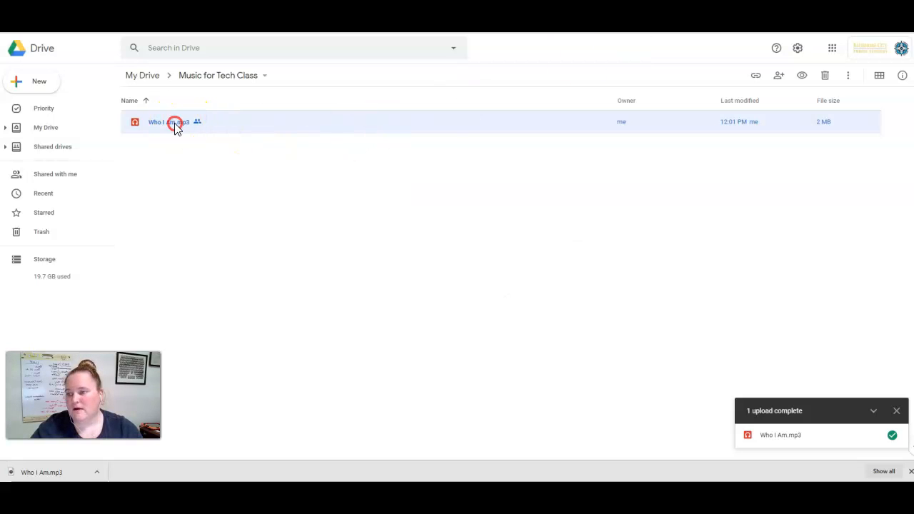
right_click(174, 123)
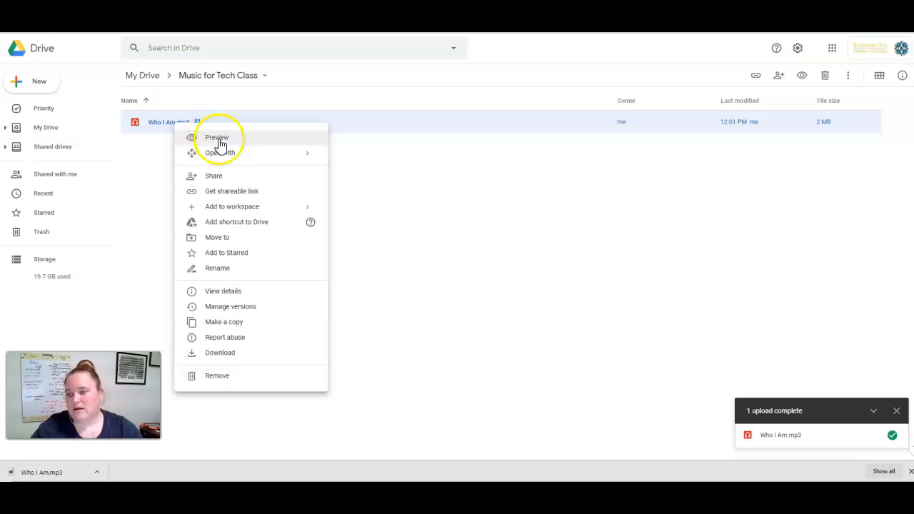
left_click(236, 176)
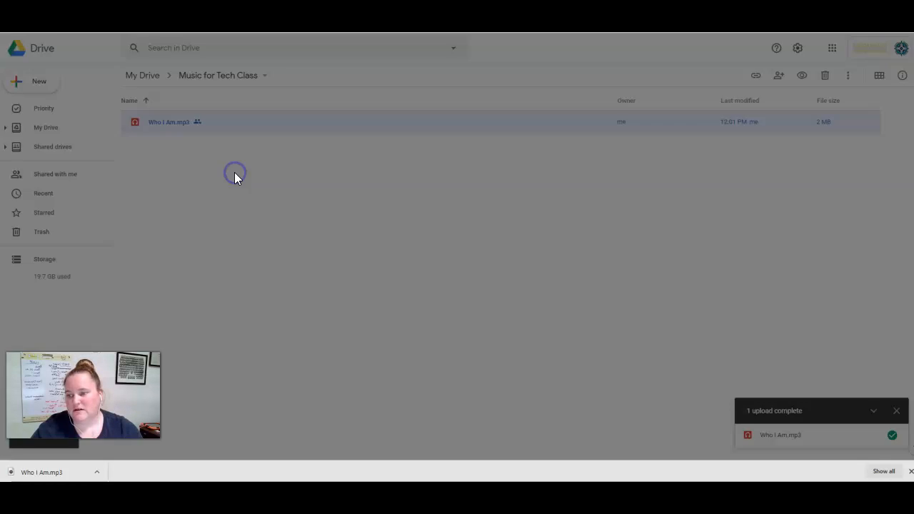
left_click(330, 327)
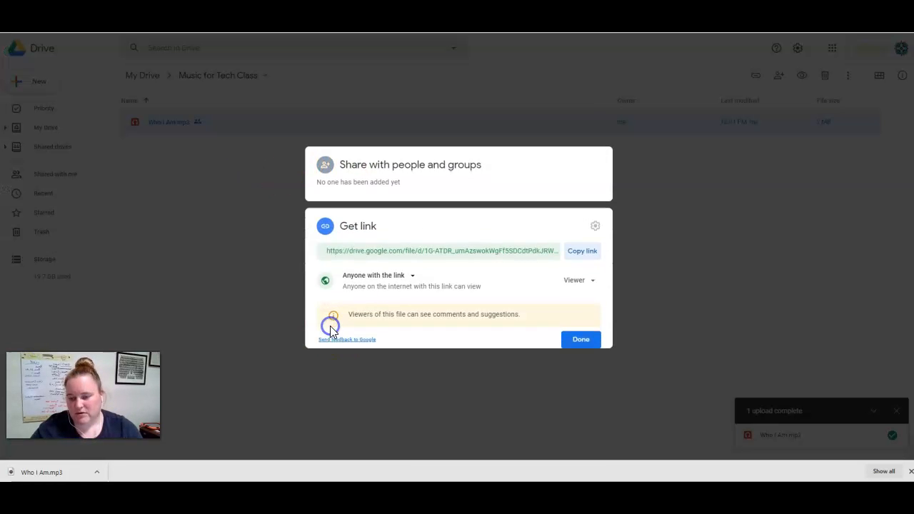
left_click(584, 251)
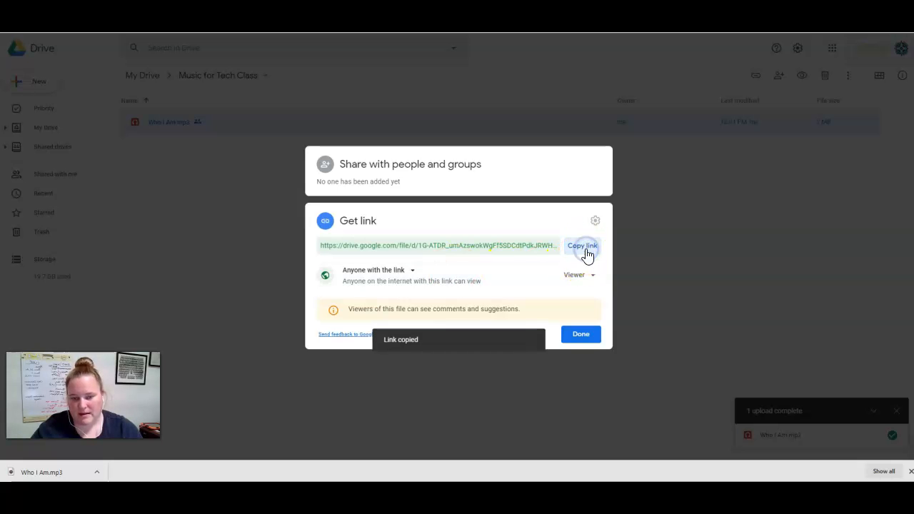
left_click(586, 338)
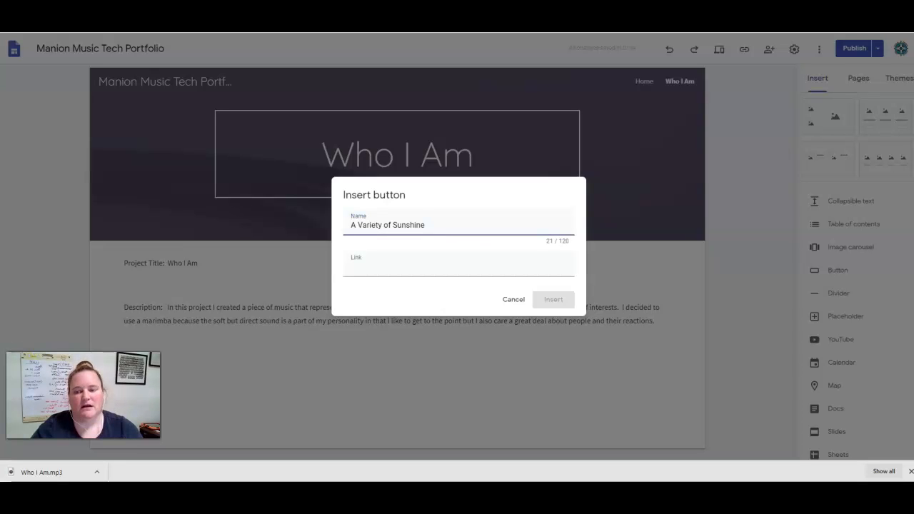
Paste the copied audio file link as the button's link and insert the button.
left_click(357, 267)
right_click(358, 268)
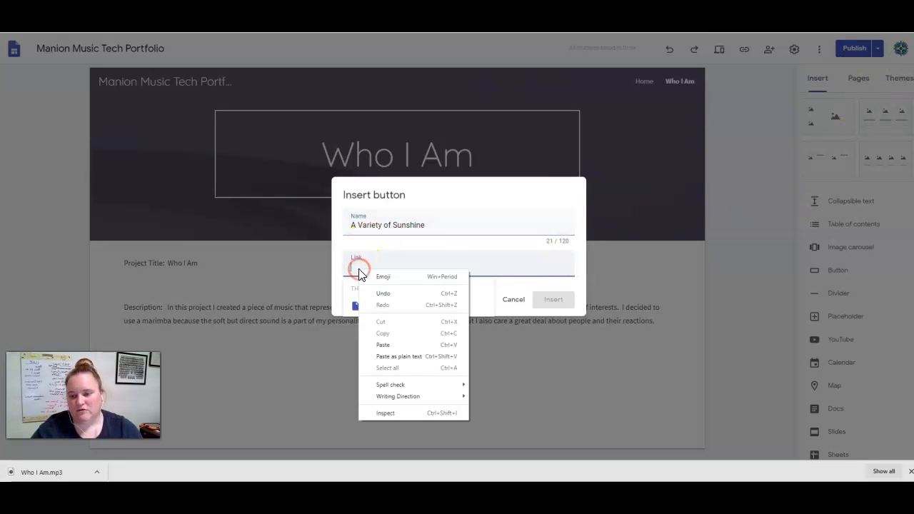
left_click(400, 346)
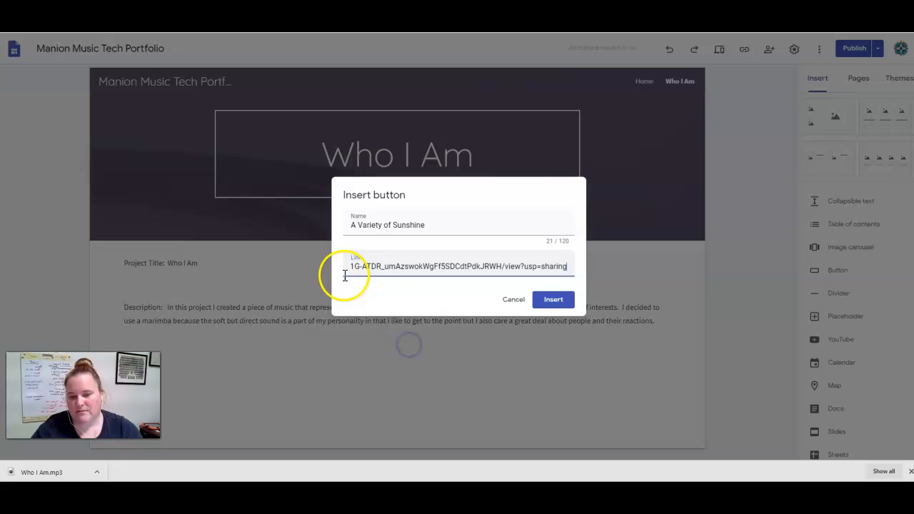
left_click(553, 300)
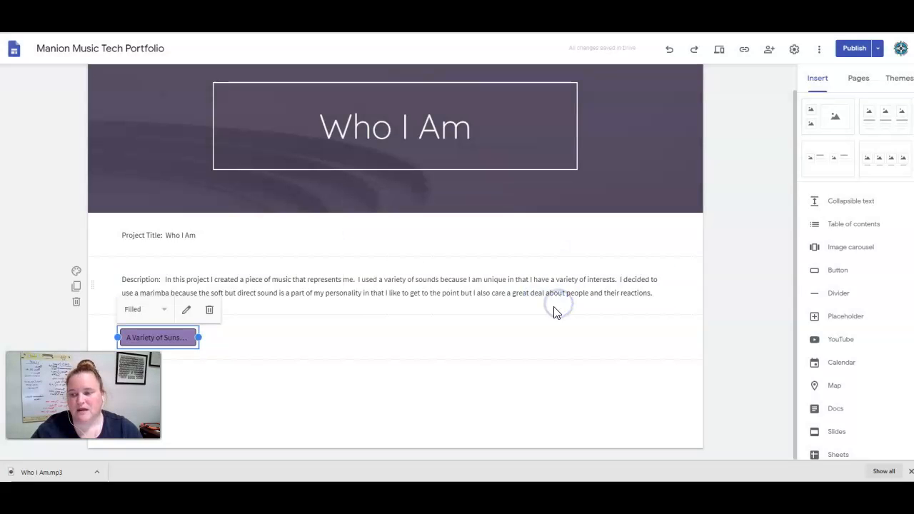
left_click(738, 336)
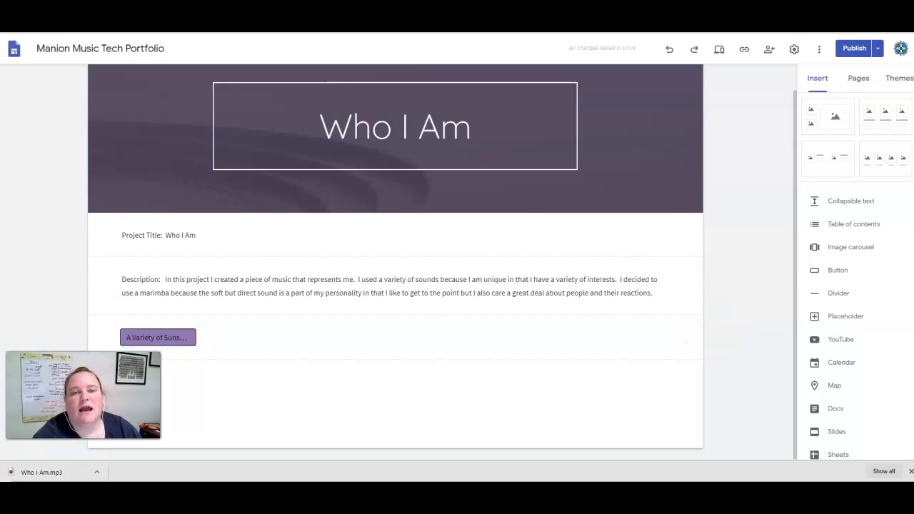
In Drive, check the link-sharing setting of Who I Am.mp3, confirming it is set to anyone with the link.
key("ctrl+Tab")
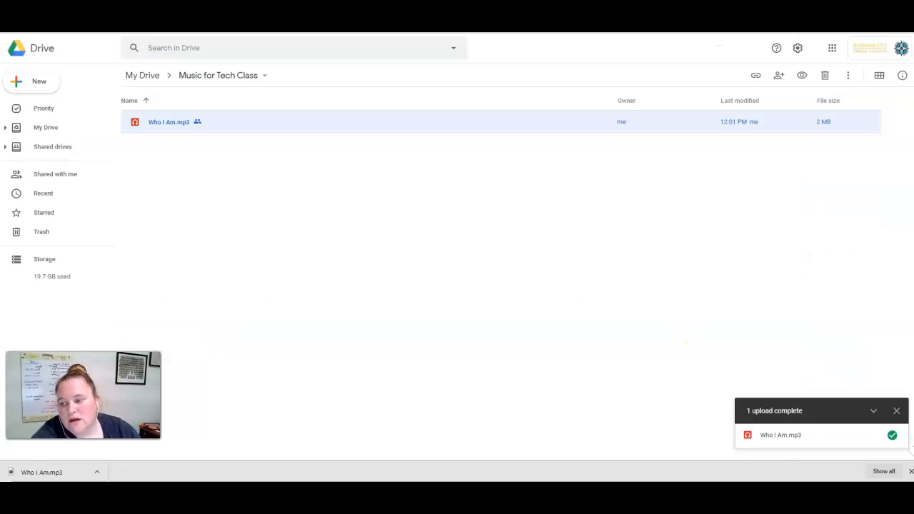
right_click(177, 122)
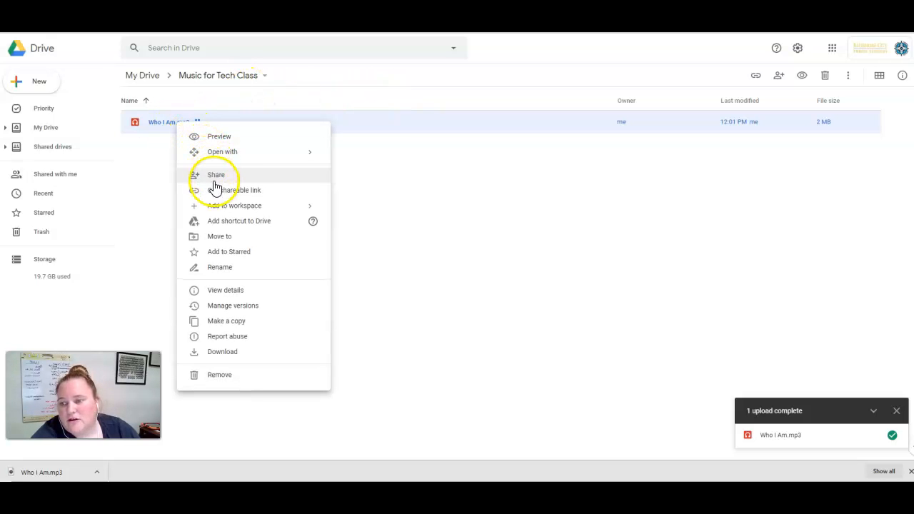
left_click(240, 195)
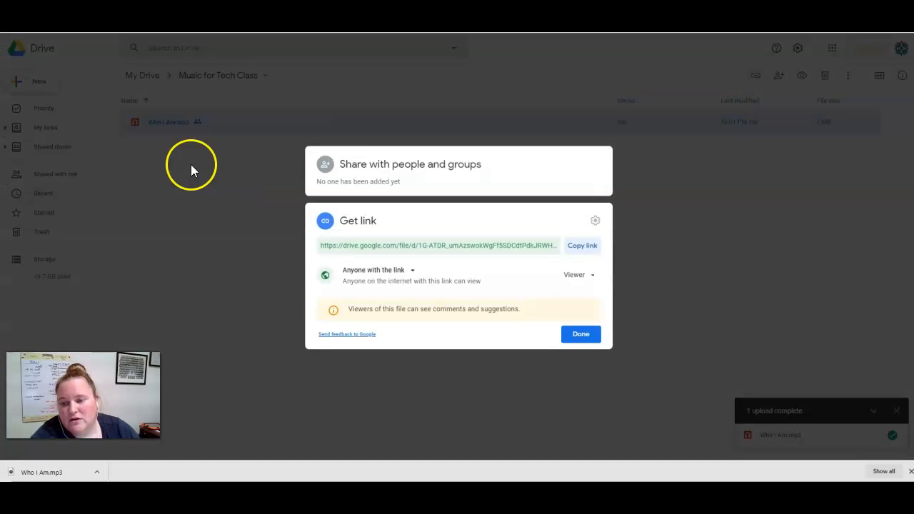
left_click(408, 271)
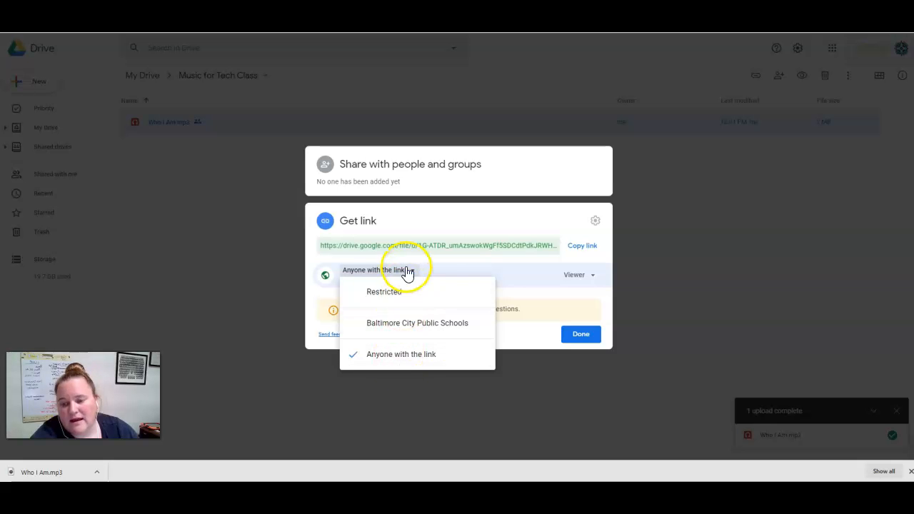
left_click(256, 386)
right_click(180, 123)
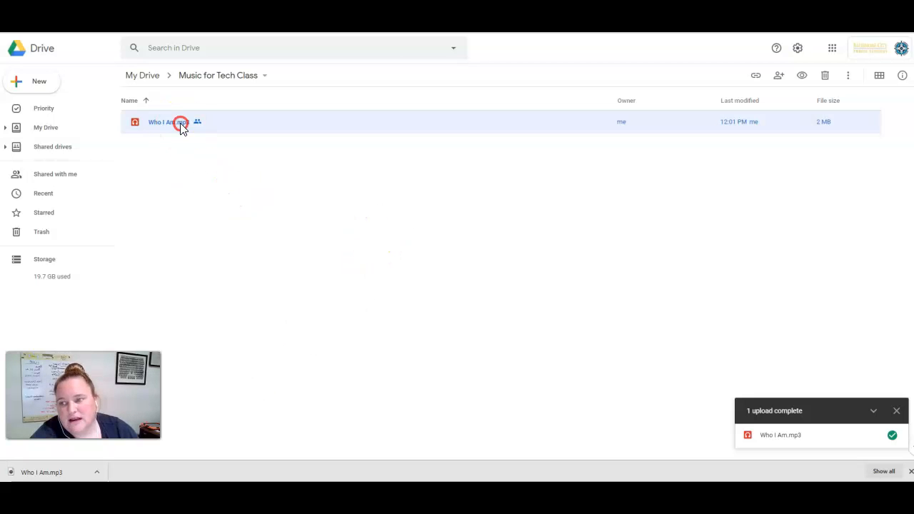
left_click(227, 177)
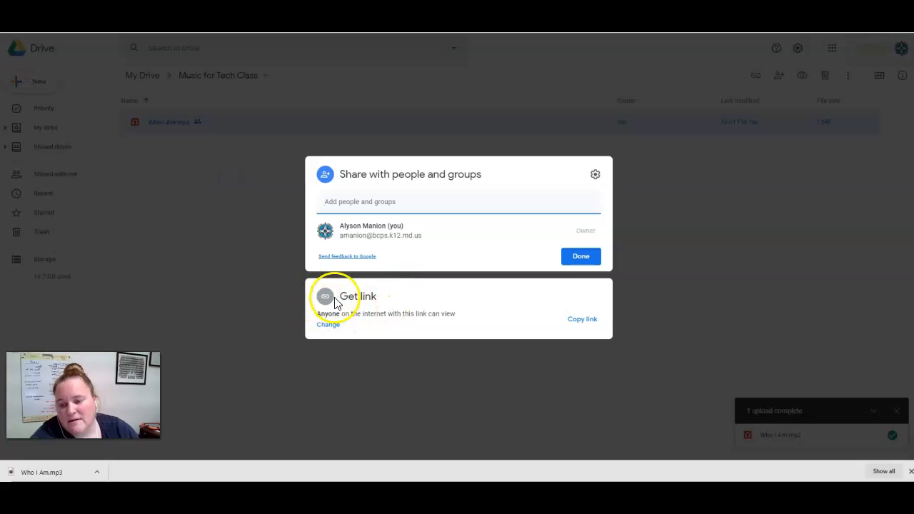
left_click(326, 325)
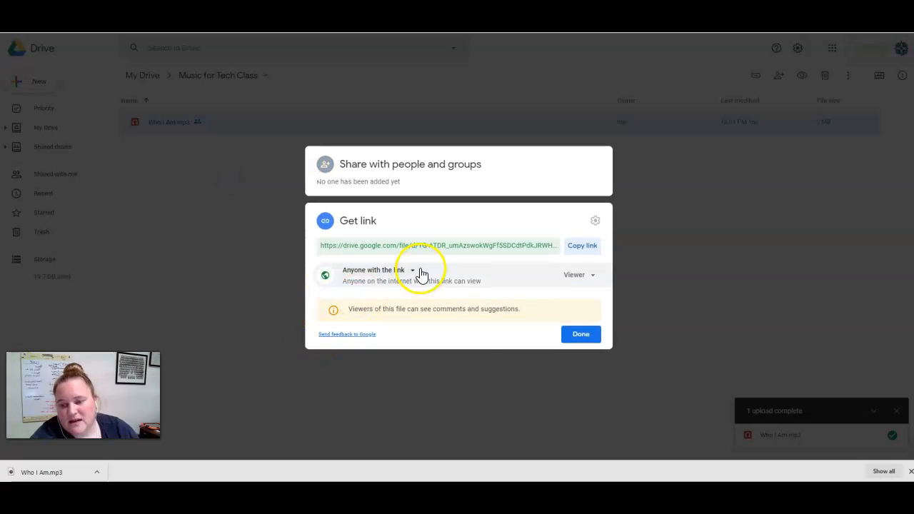
left_click(412, 271)
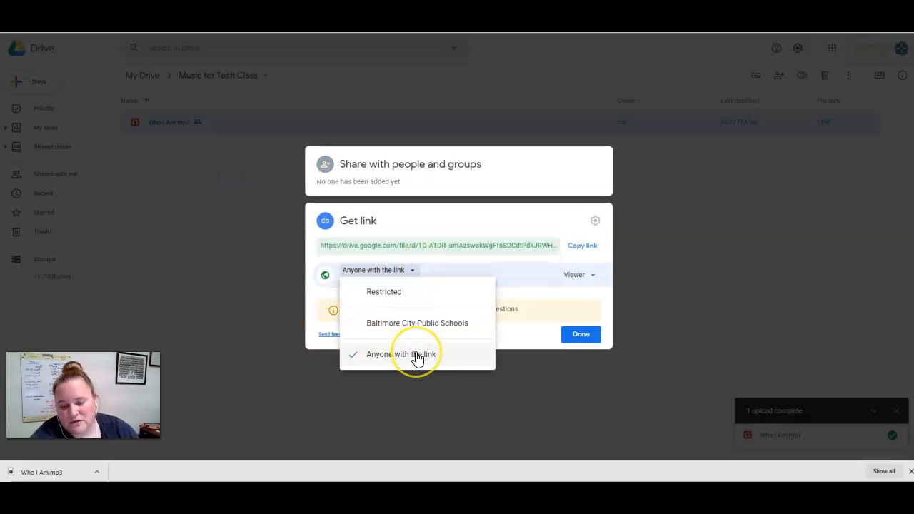
left_click(507, 368)
Copy the shareable link of Who I Am.mp3 again and close the sharing dialog.
right_click(169, 123)
left_click(210, 187)
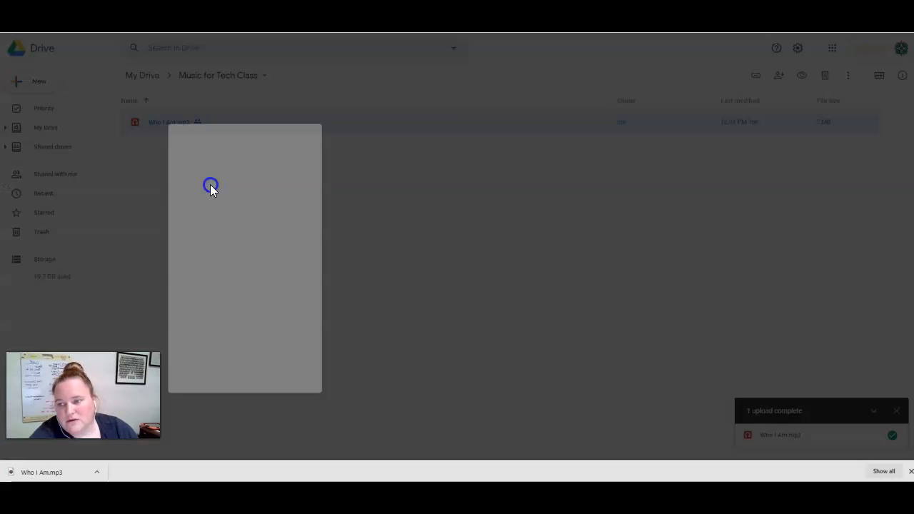
left_click(329, 326)
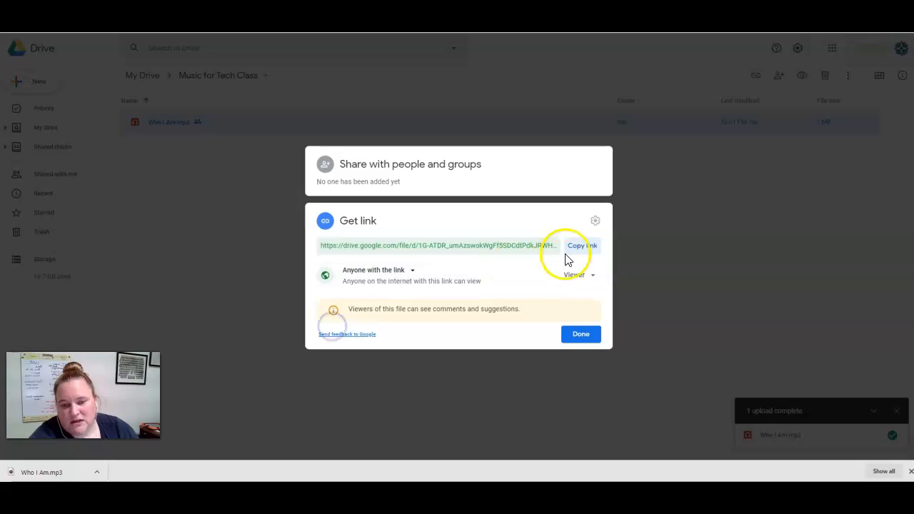
left_click(582, 247)
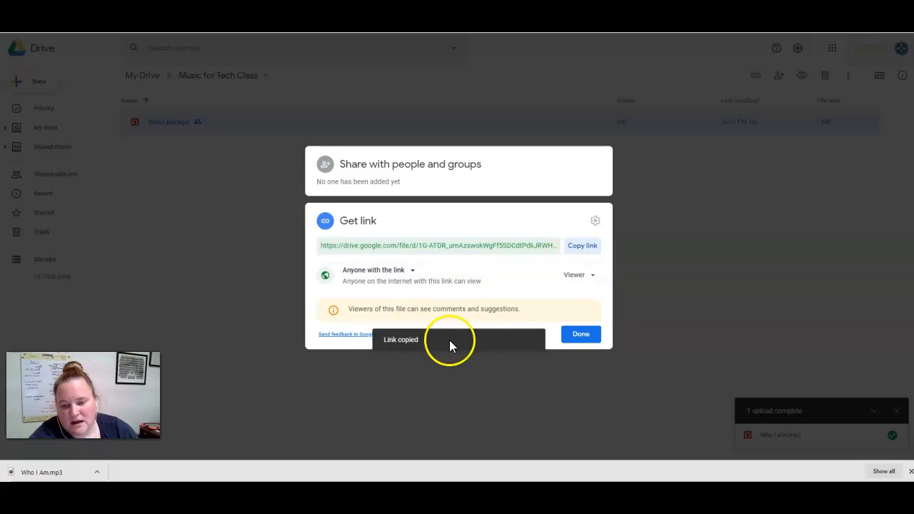
left_click(580, 334)
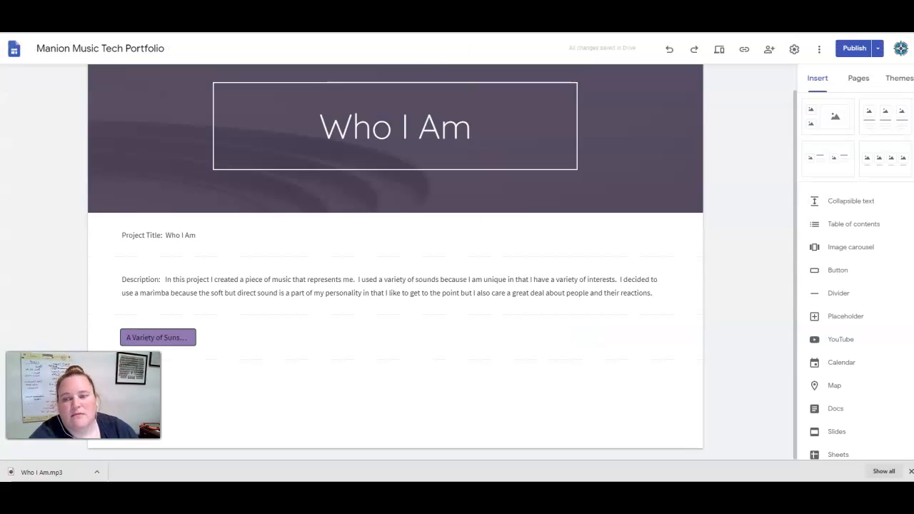
Back on the site page, narrow the Project Title text box to about half the page width.
left_click(736, 328)
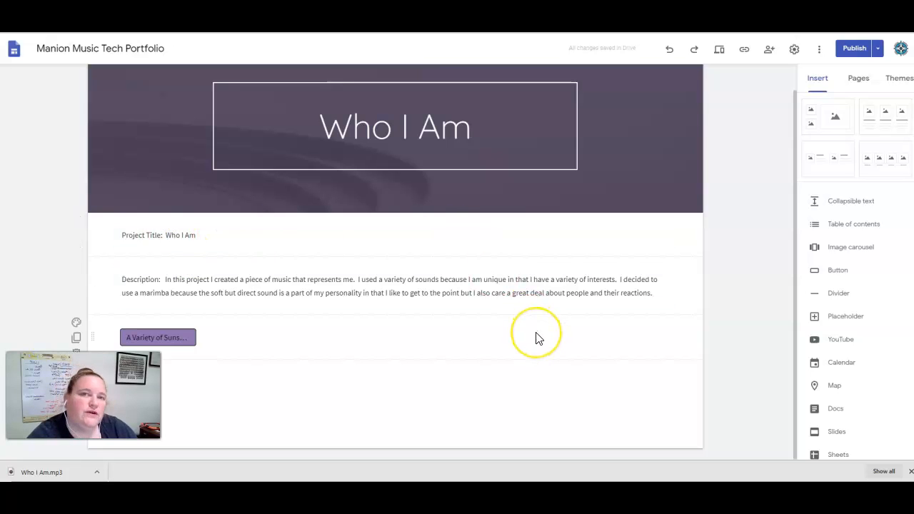
left_click(562, 234)
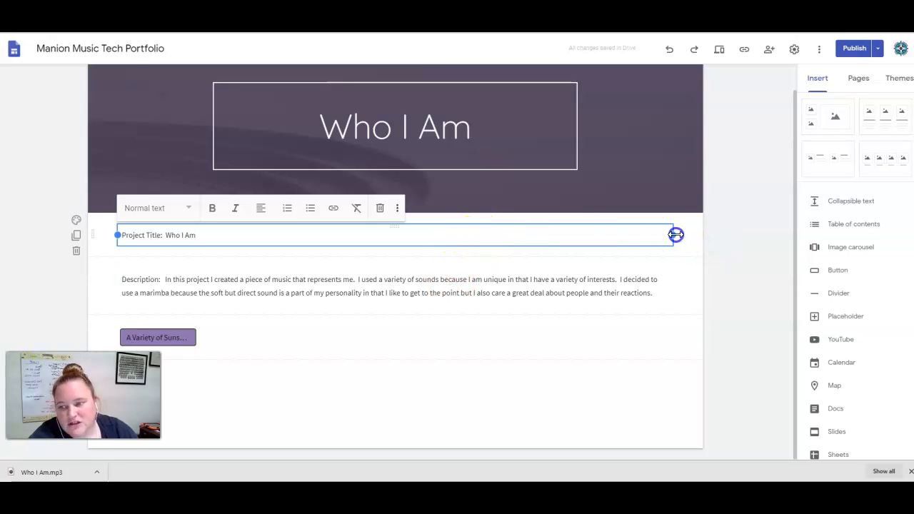
left_click_drag(675, 235, 566, 240)
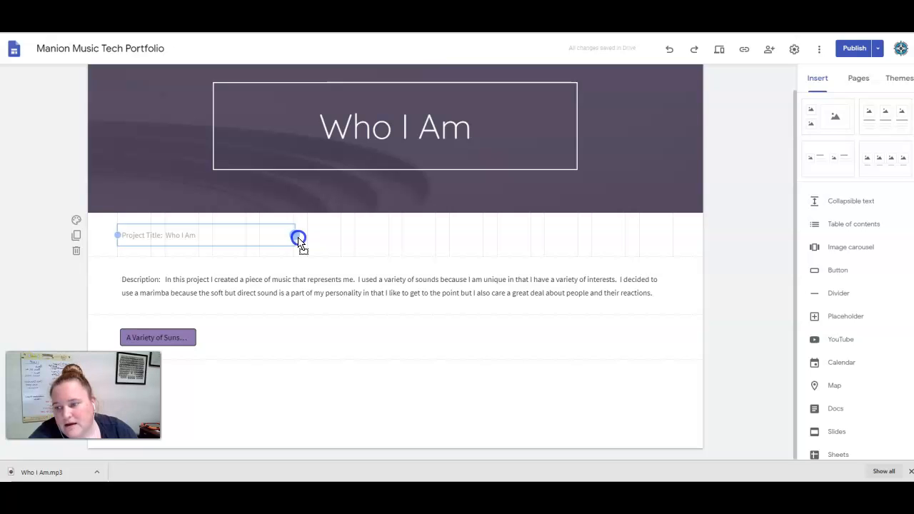
left_click_drag(299, 241, 298, 243)
Narrow the Description text box and move it up beside the project title in the same row.
left_click(295, 278)
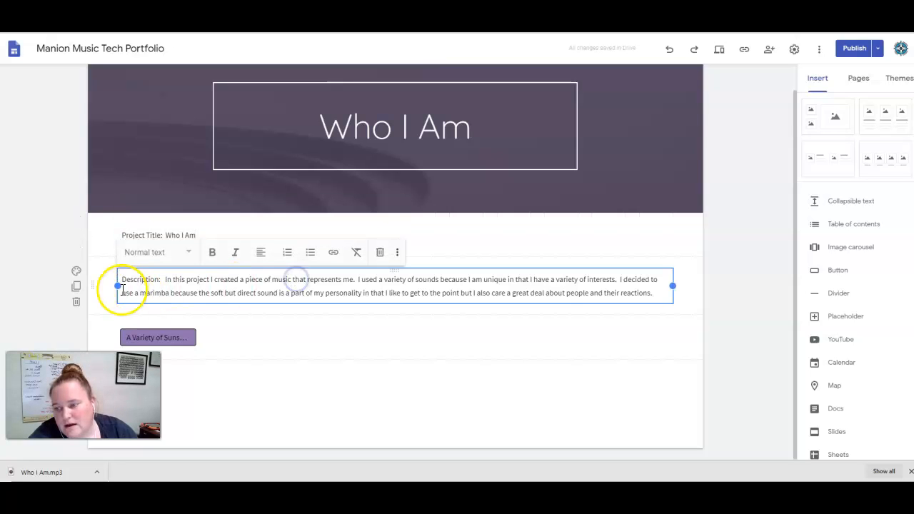
left_click_drag(116, 286, 386, 291)
left_click_drag(540, 270, 541, 228)
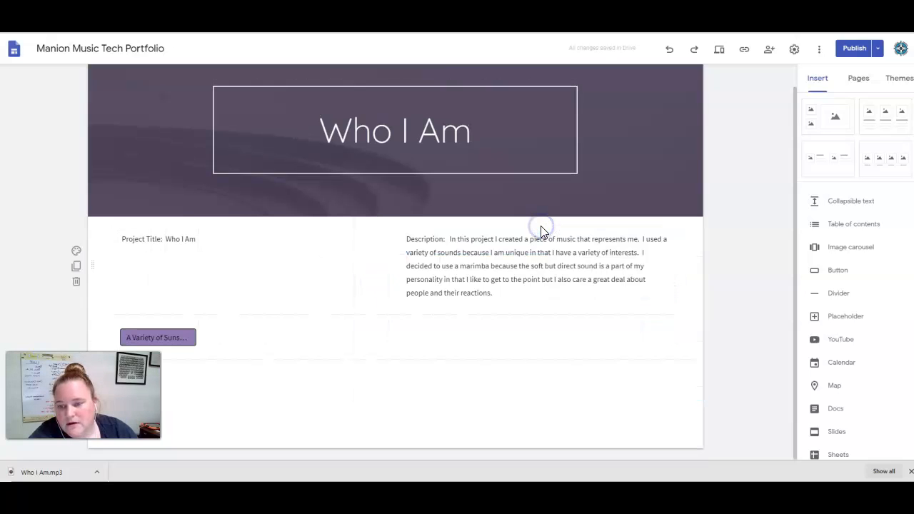
Shrink the Project Title box from its left edge and move the A Variety of Sunshine button beneath it.
left_click(155, 239)
left_click(211, 233)
left_click_drag(211, 230, 318, 231)
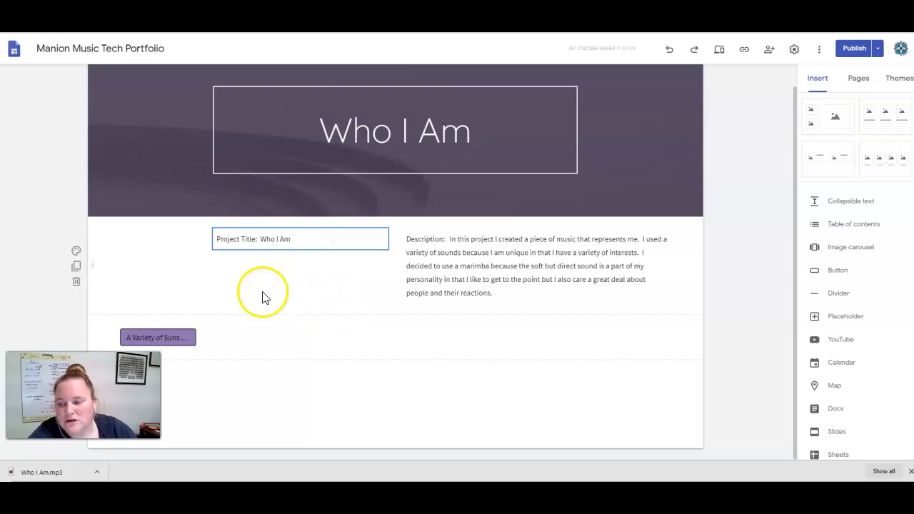
left_click_drag(174, 336, 222, 292)
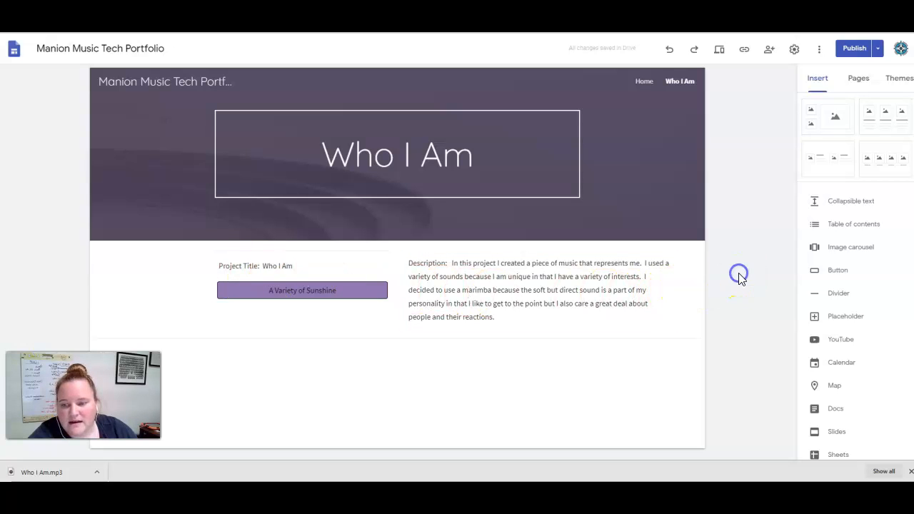
Center-align the Project Title text within its box.
left_click(289, 266)
left_click(357, 236)
left_click(362, 265)
left_click(754, 292)
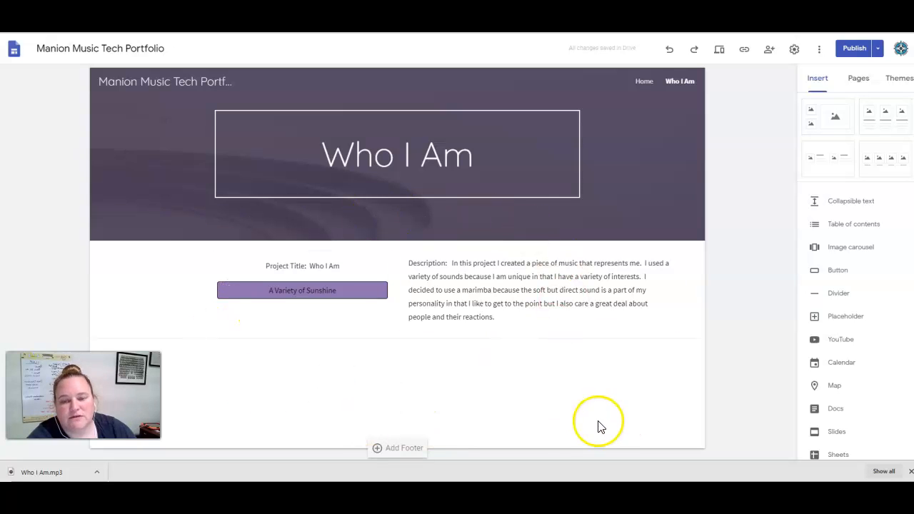
Publish the site after reviewing the changes.
left_click(845, 57)
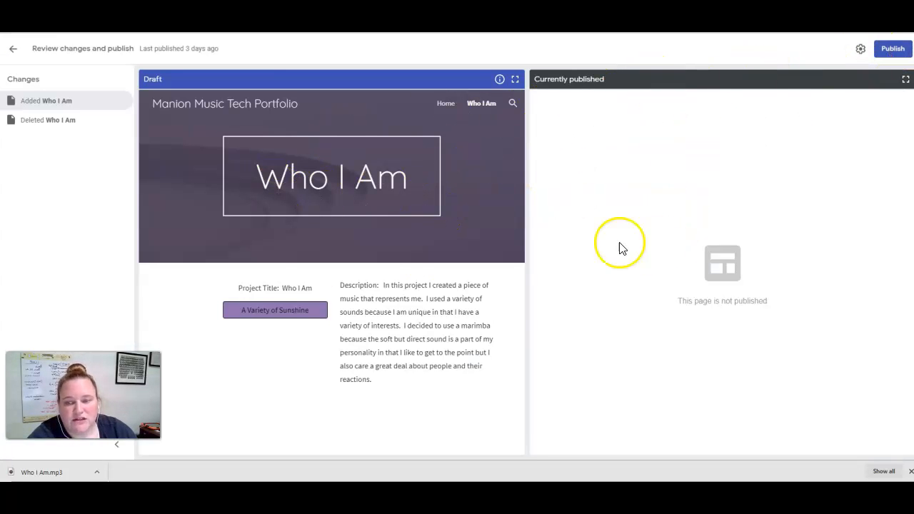
left_click(893, 49)
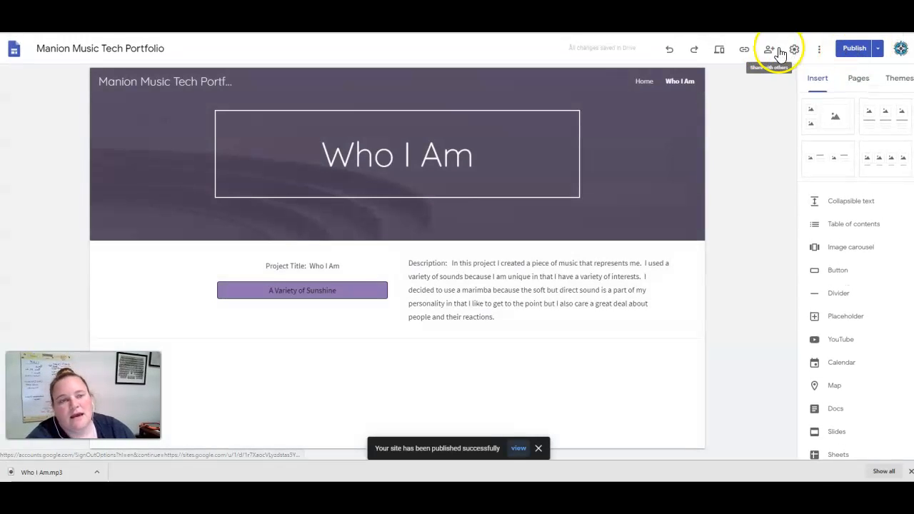
Copy the published site link and open it in a new browser tab.
left_click(745, 49)
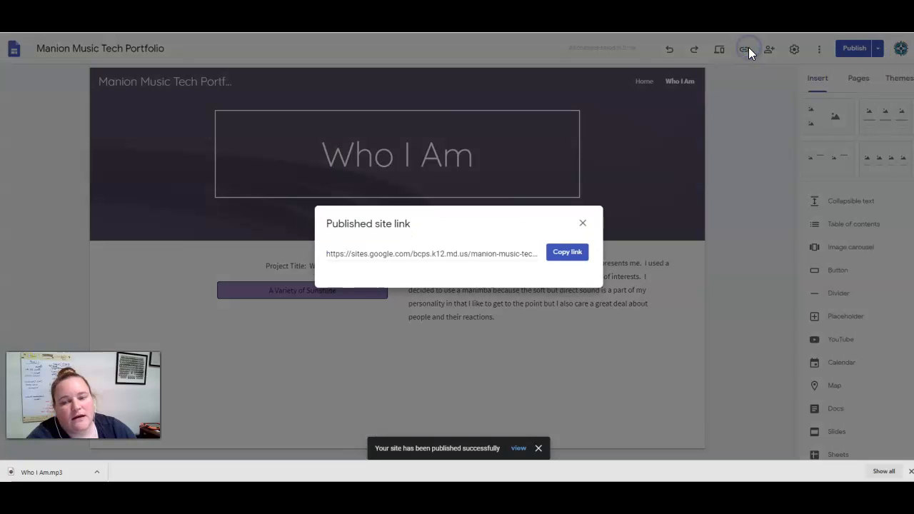
left_click(561, 253)
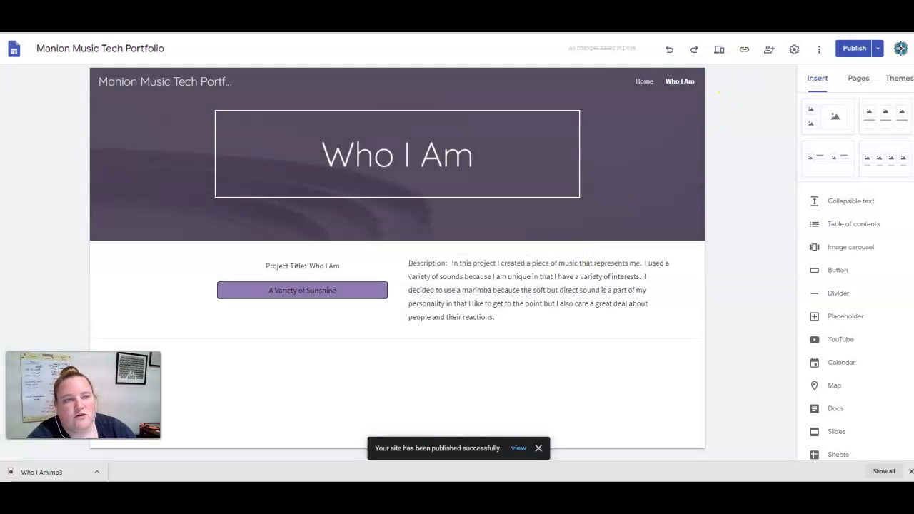
key("ctrl+t")
key("ctrl+v")
key("Return")
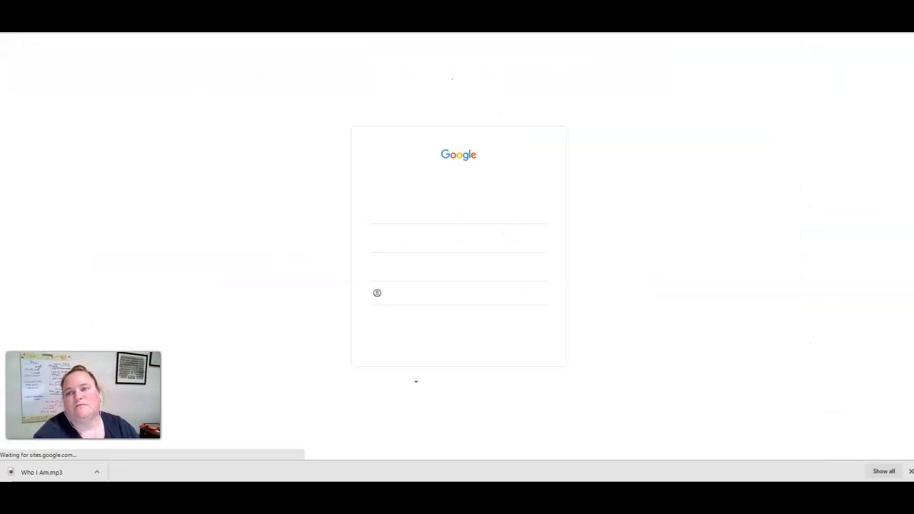
Test the A Variety of Sunshine button on the published Who I Am page, then return to the editor.
left_click(467, 265)
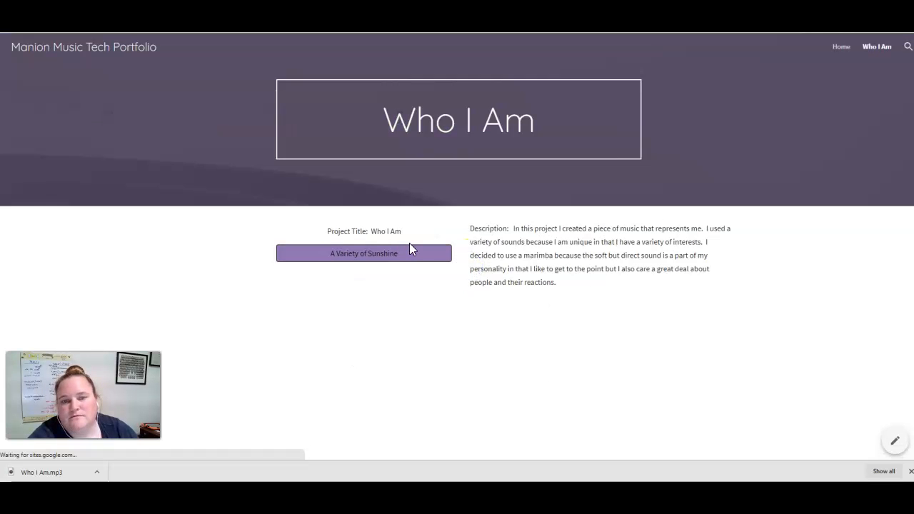
left_click(359, 255)
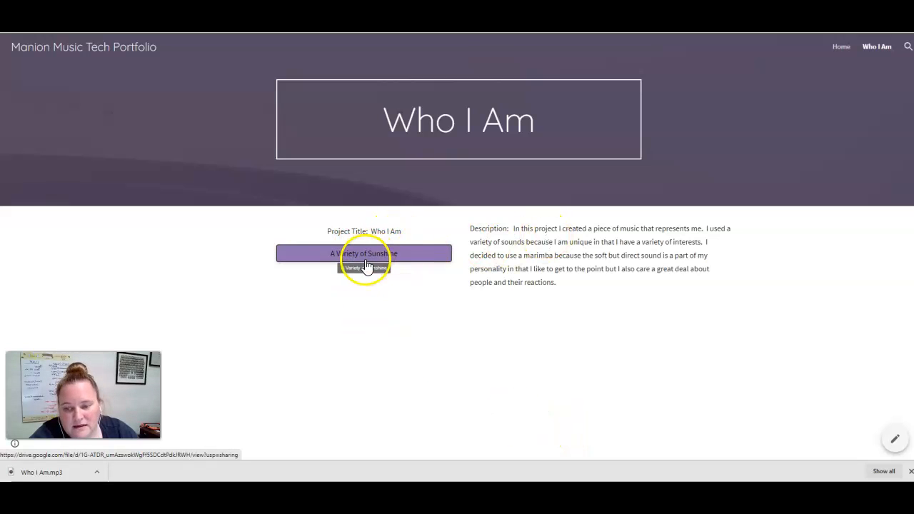
left_click(364, 257)
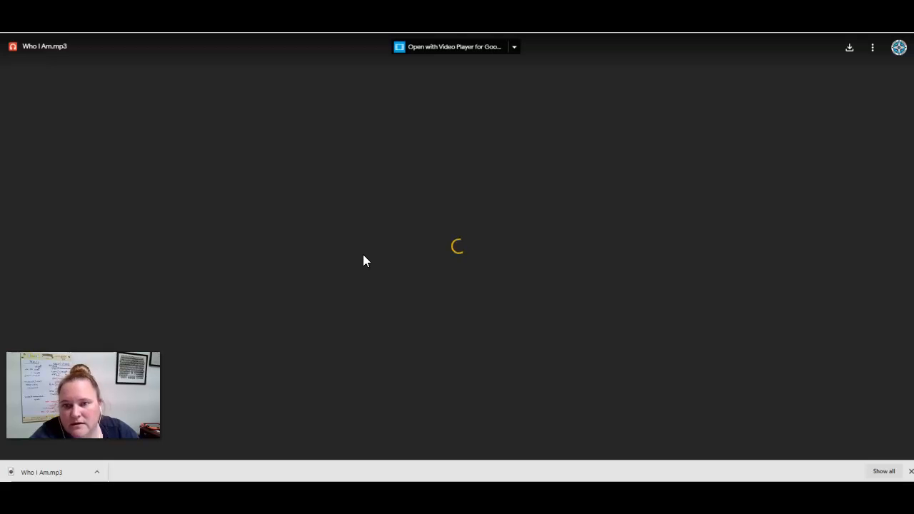
left_click(391, 199)
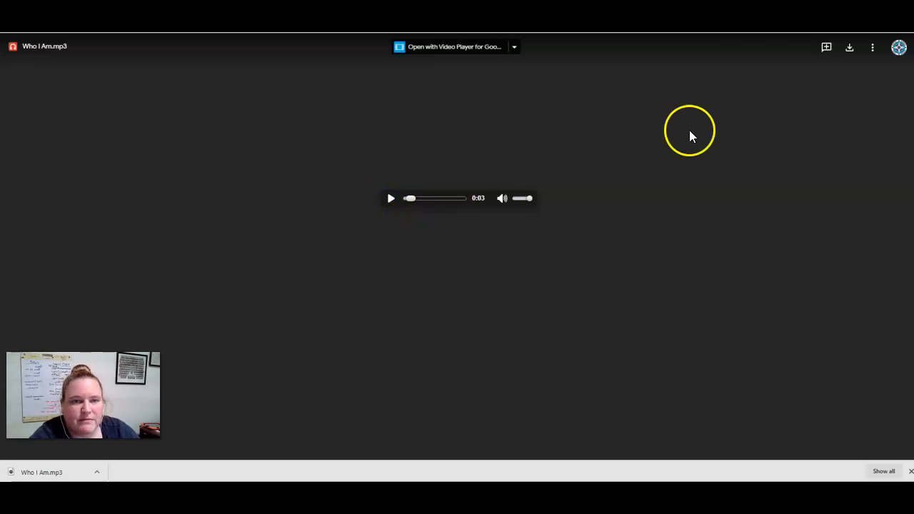
left_click(678, 14)
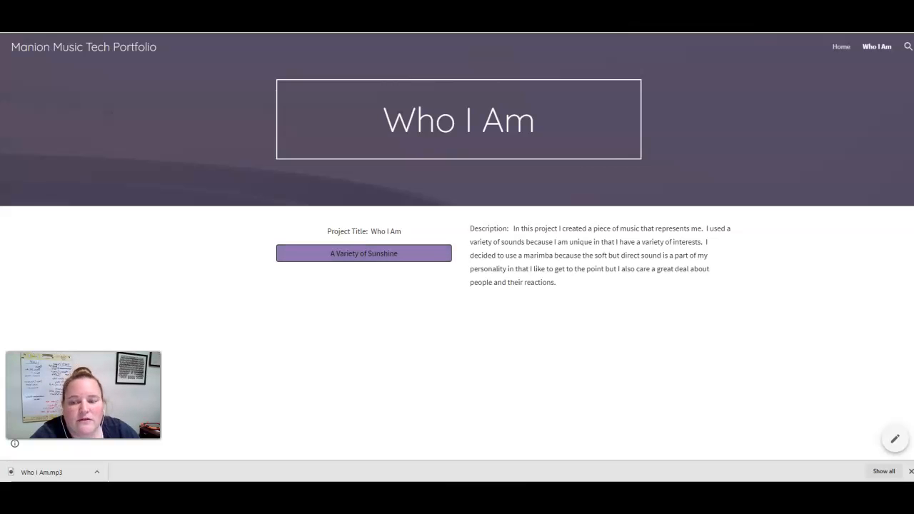
left_click(614, 16)
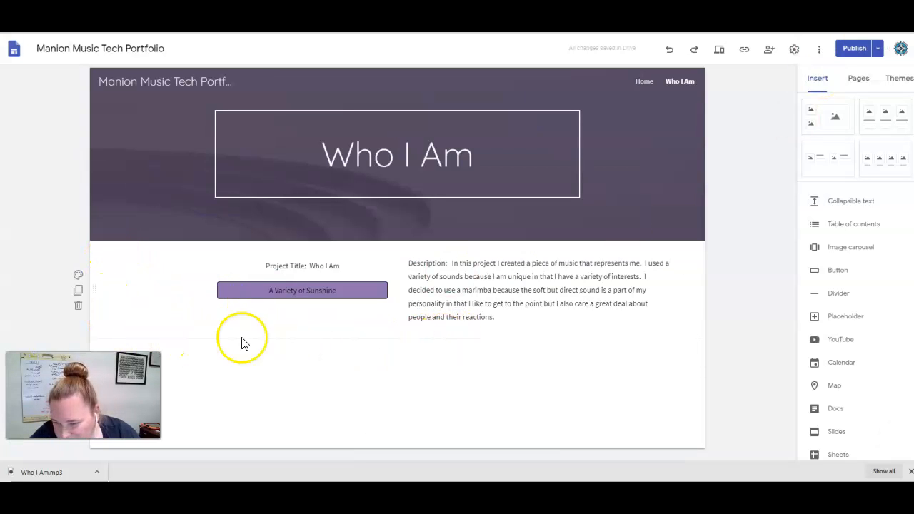
Set the content section's background to Emphasis 1.
left_click(78, 276)
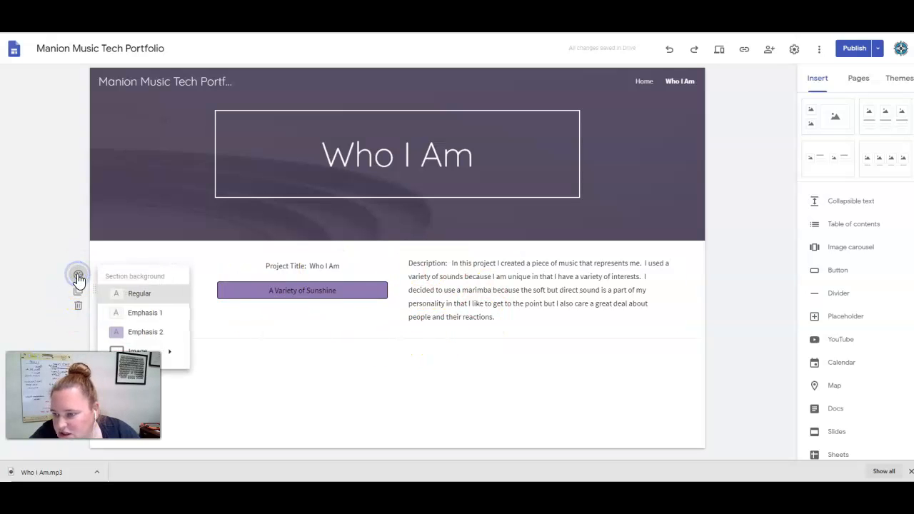
left_click(147, 311)
left_click(767, 286)
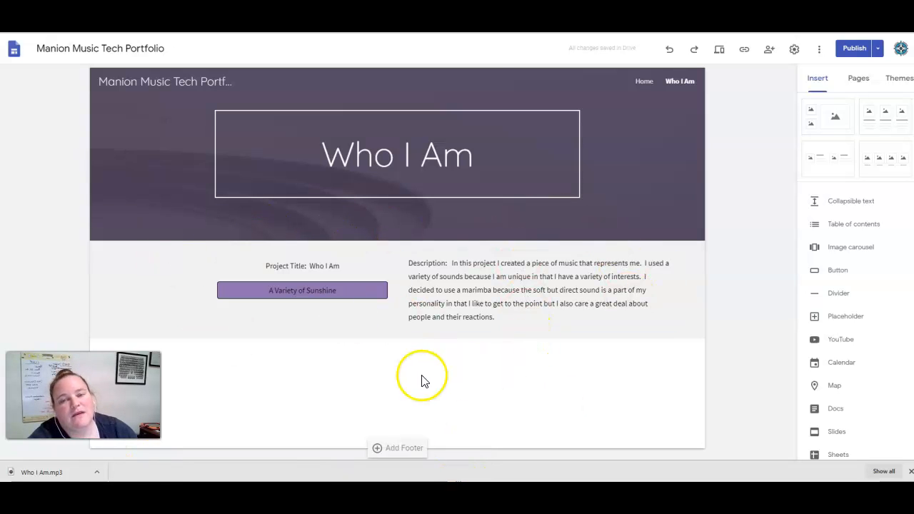
Publish the site again with the updated section background.
left_click(853, 49)
left_click(892, 49)
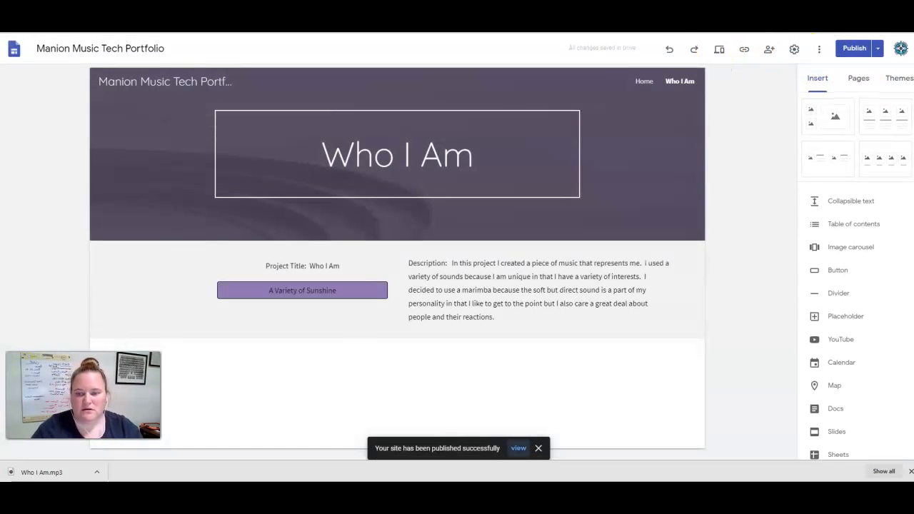
left_click(828, 79)
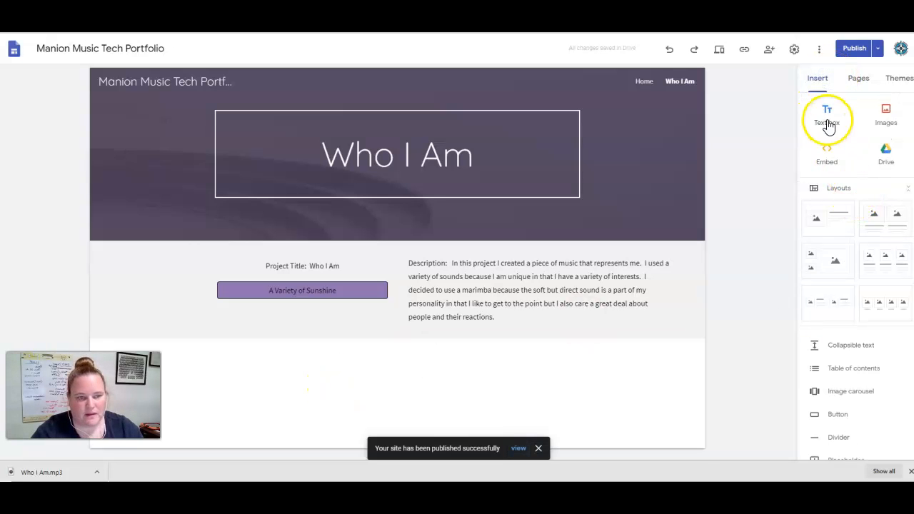
Add a text box below the Who I Am section reading "Project Title: Repetition".
left_click(827, 125)
type("Pr")
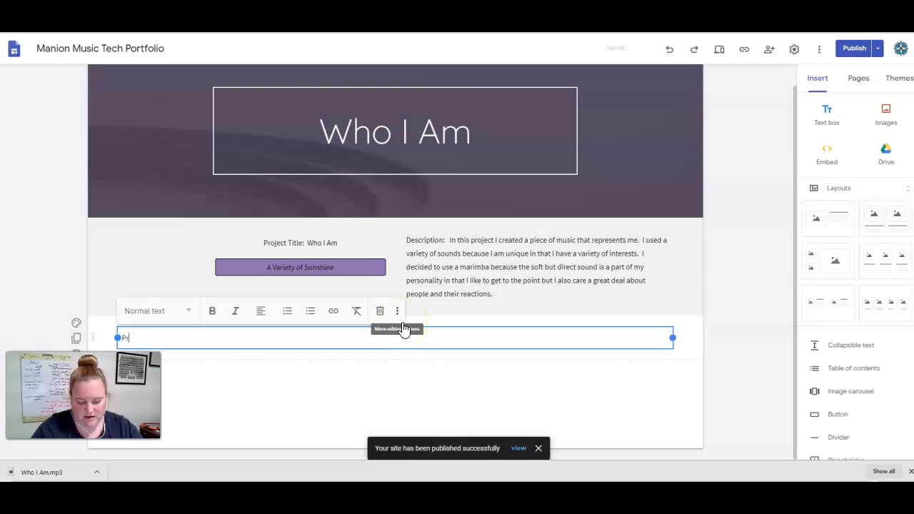
type("eoj")
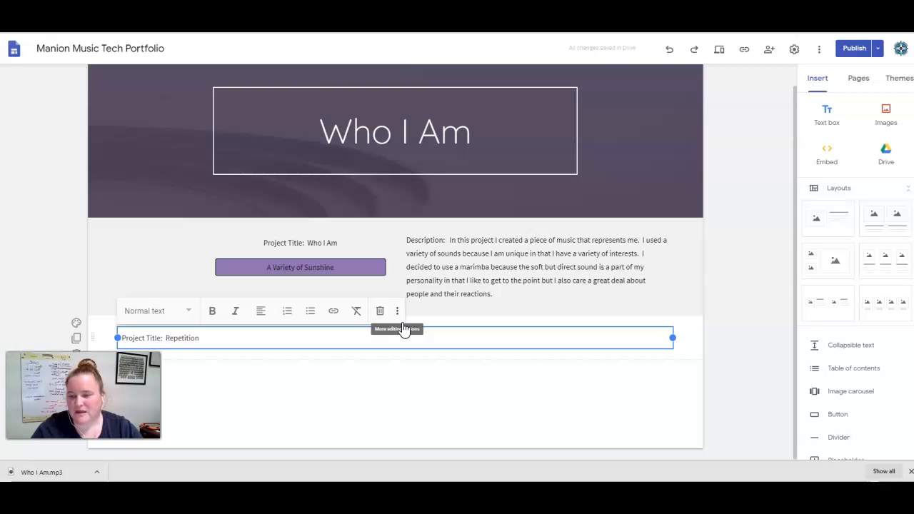
scroll(703, 373, "up", 1)
left_click(721, 363)
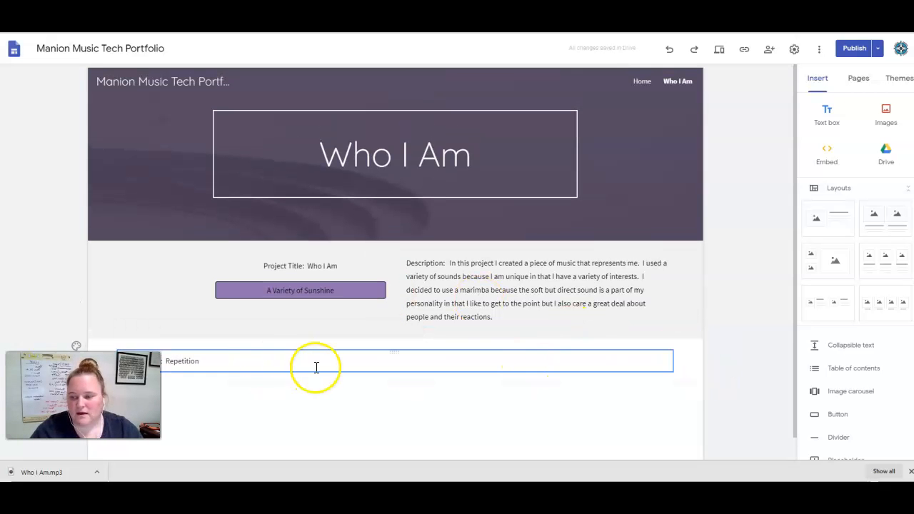
scroll(505, 289, "down", 1)
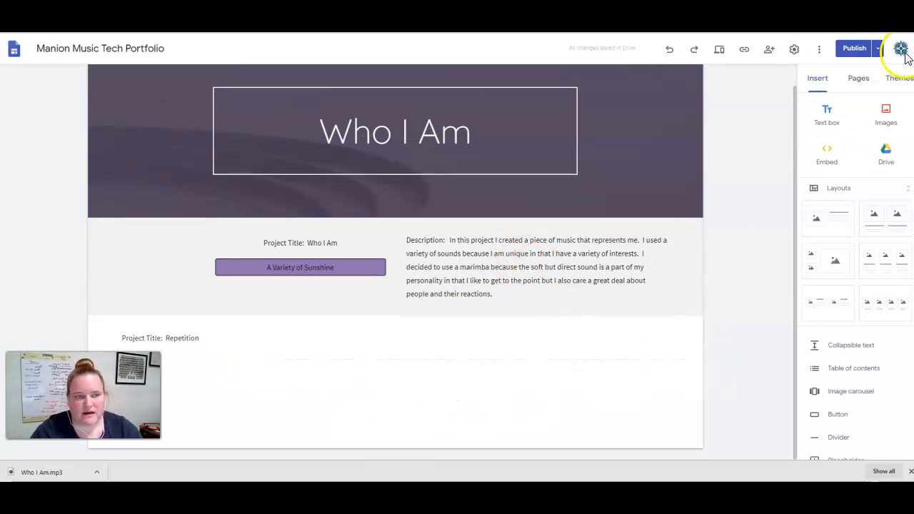
Add a "Description:" text box, narrow it, and place it beside the Repetition project title box.
left_click(821, 107)
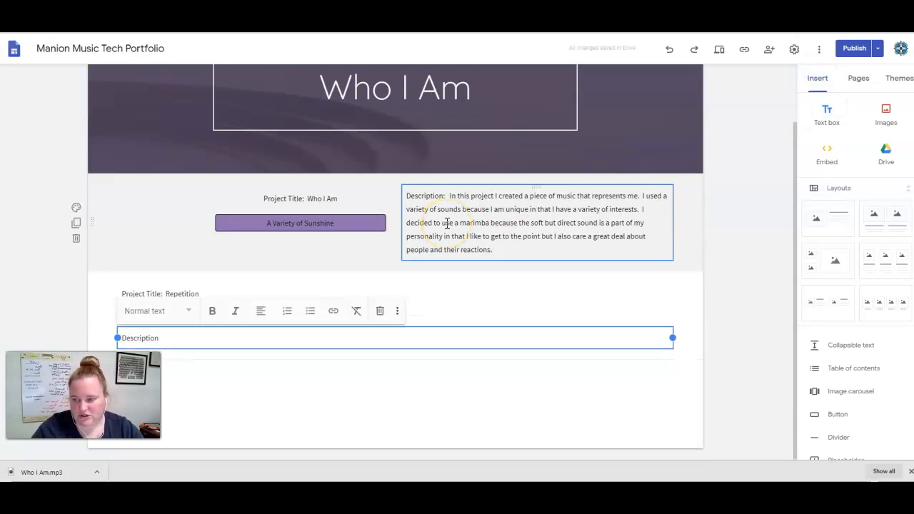
left_click_drag(671, 337, 385, 338)
left_click_drag(249, 330, 474, 321)
left_click(528, 292)
left_click_drag(673, 293, 384, 294)
left_click(332, 339)
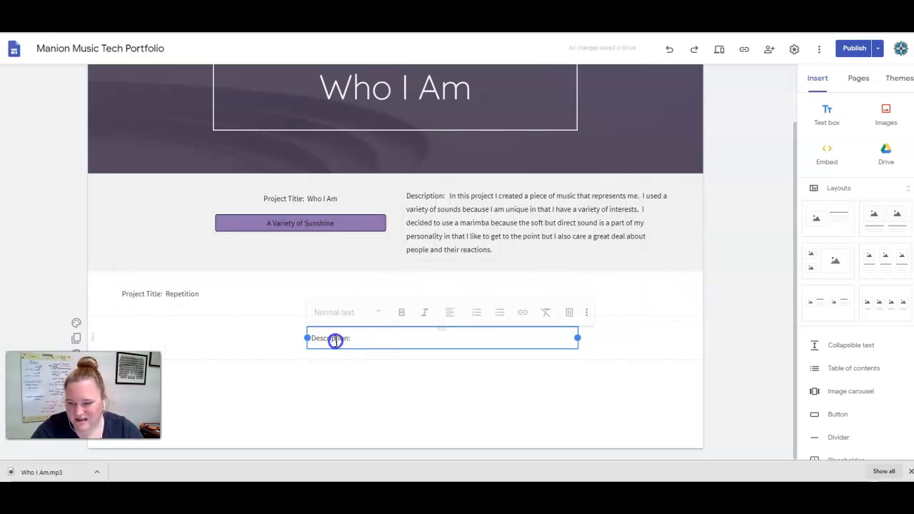
left_click_drag(442, 332, 510, 279)
Center-align the "Project Title: Repetition" text.
left_click(172, 338)
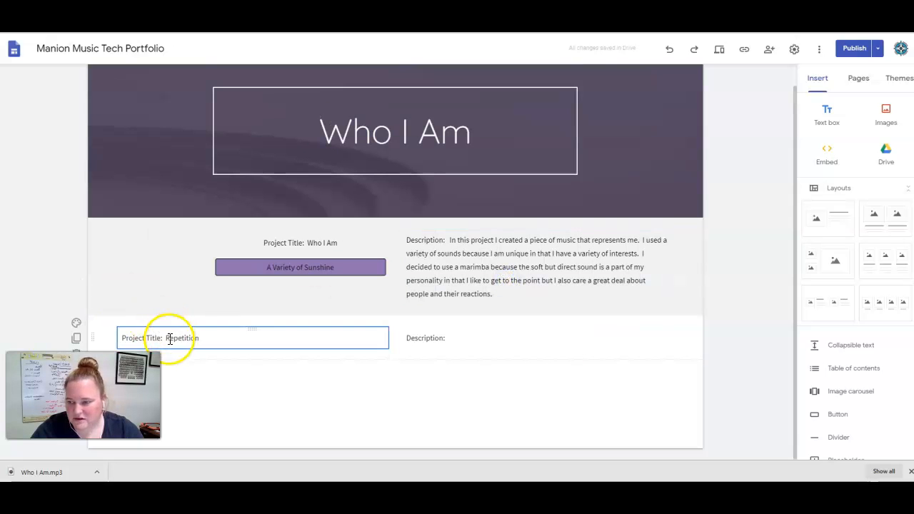
left_click_drag(119, 338, 213, 339)
left_click(355, 311)
left_click(356, 350)
left_click(710, 377)
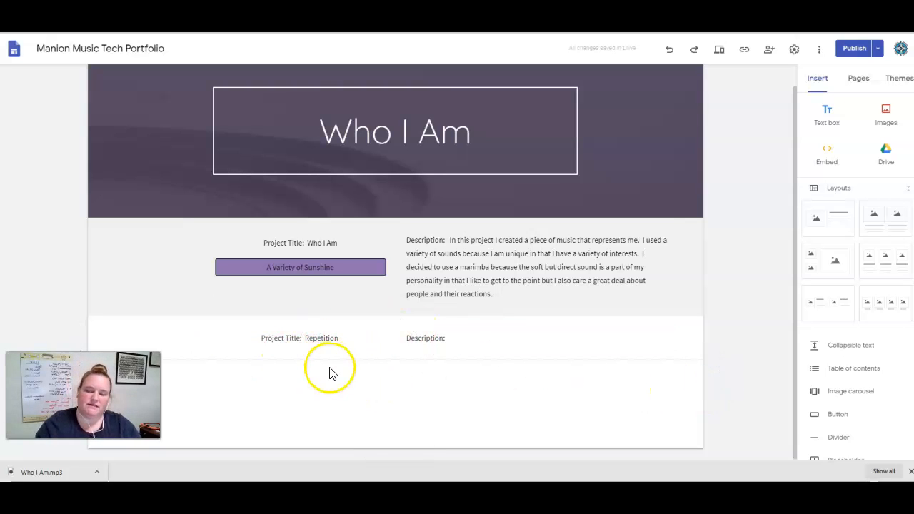
Publish the site with the new Repetition project row.
left_click(854, 48)
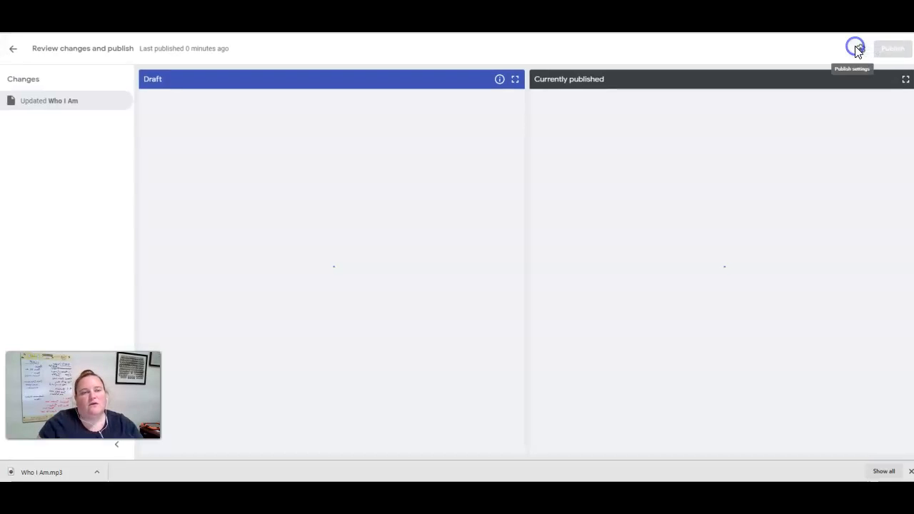
left_click(893, 48)
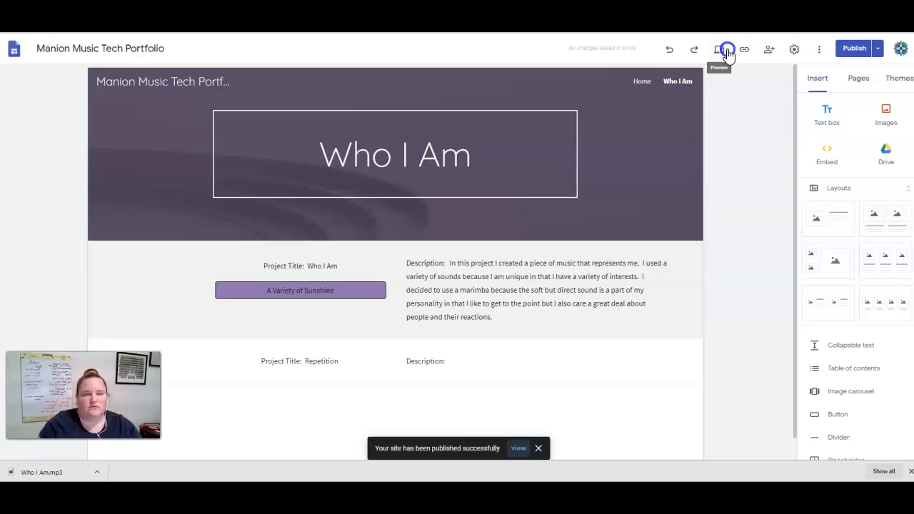
left_click(727, 50)
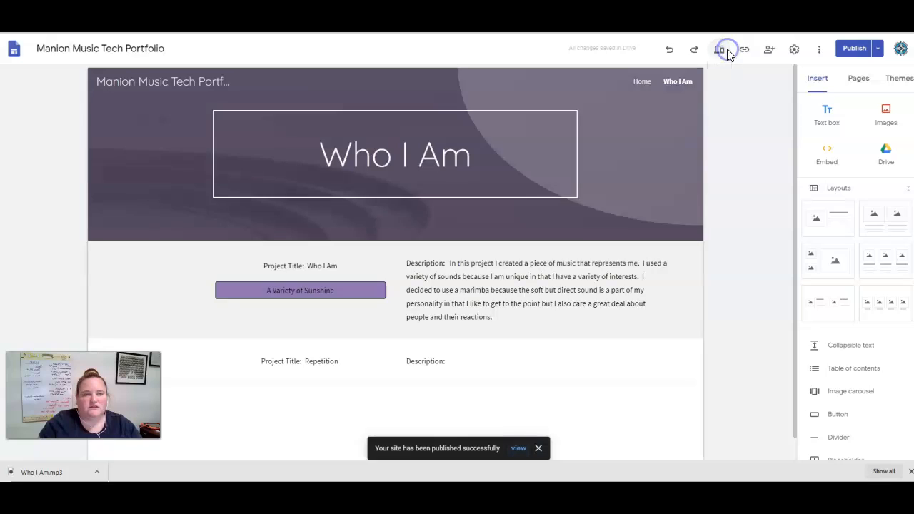